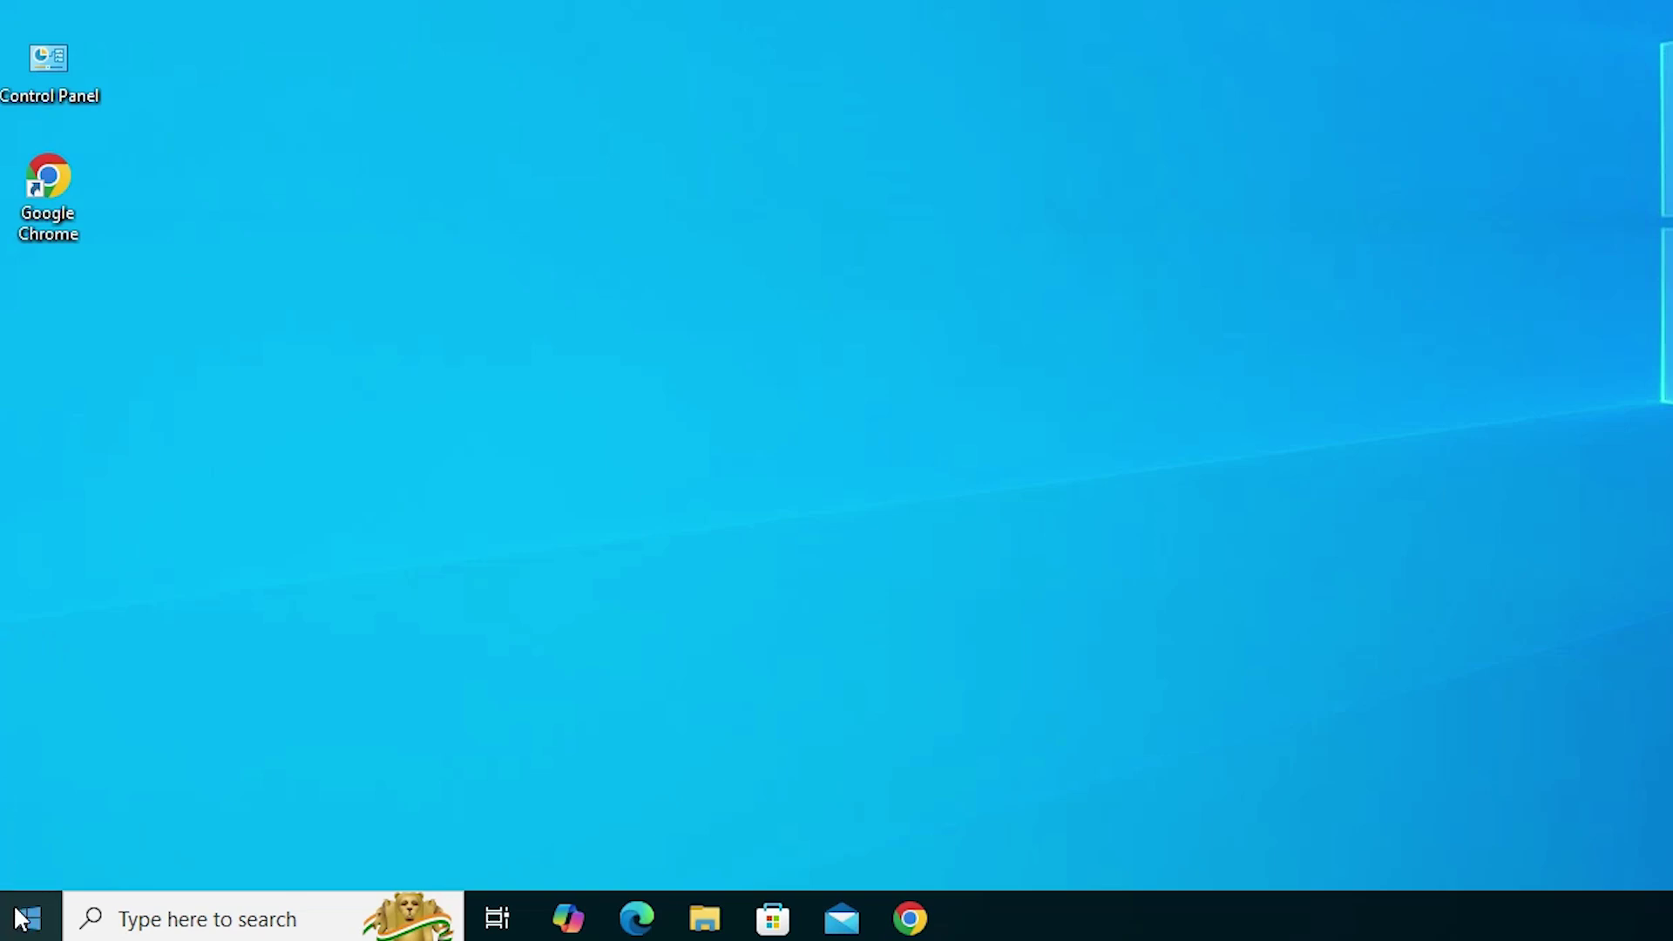
Find Printers & scanners from Start and open the Canon LBP226DW Manage page
left_click(24, 917)
type("pr")
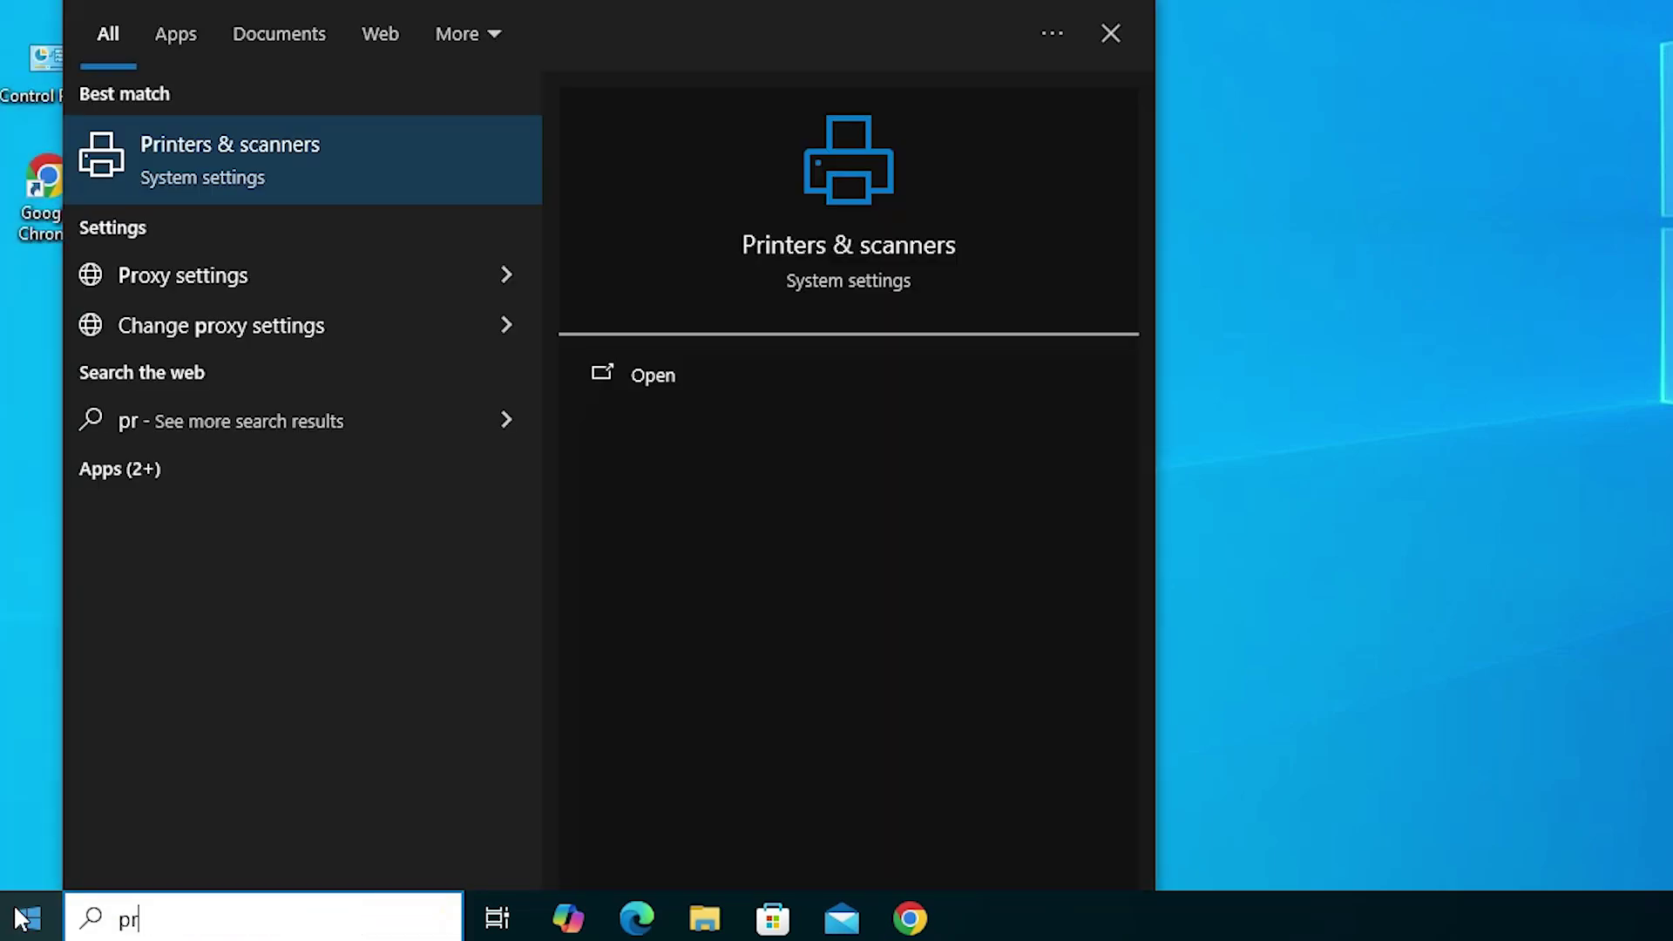
left_click(296, 144)
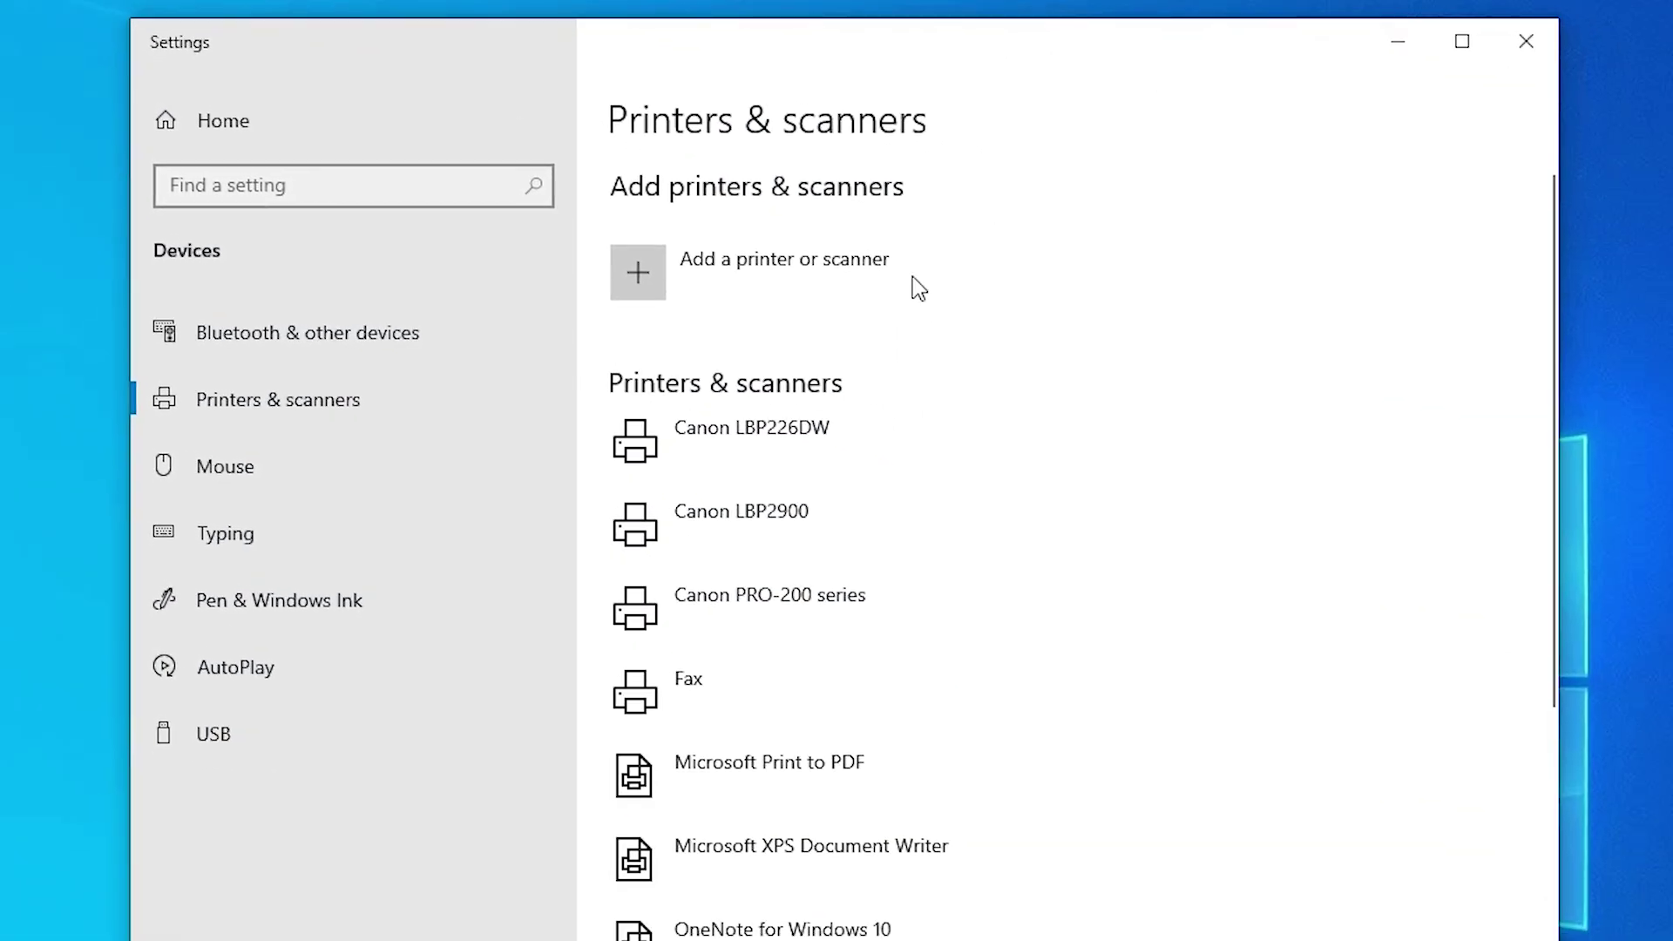
scroll(1000, 735, "down", 5)
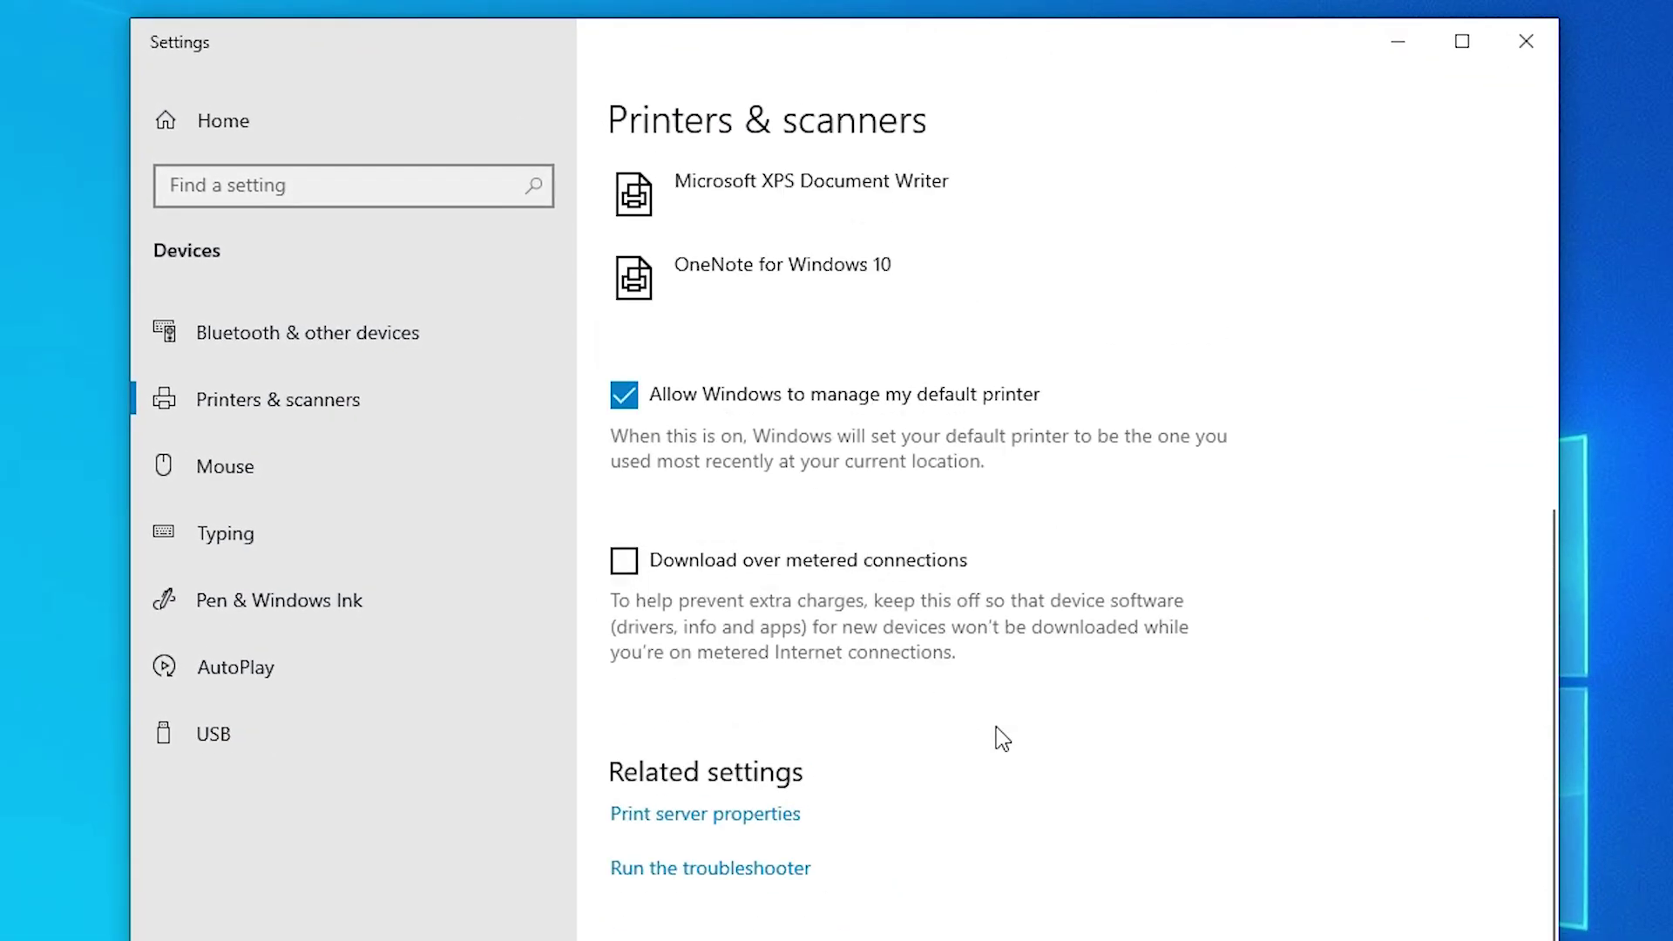
scroll(1000, 739, "up", 5)
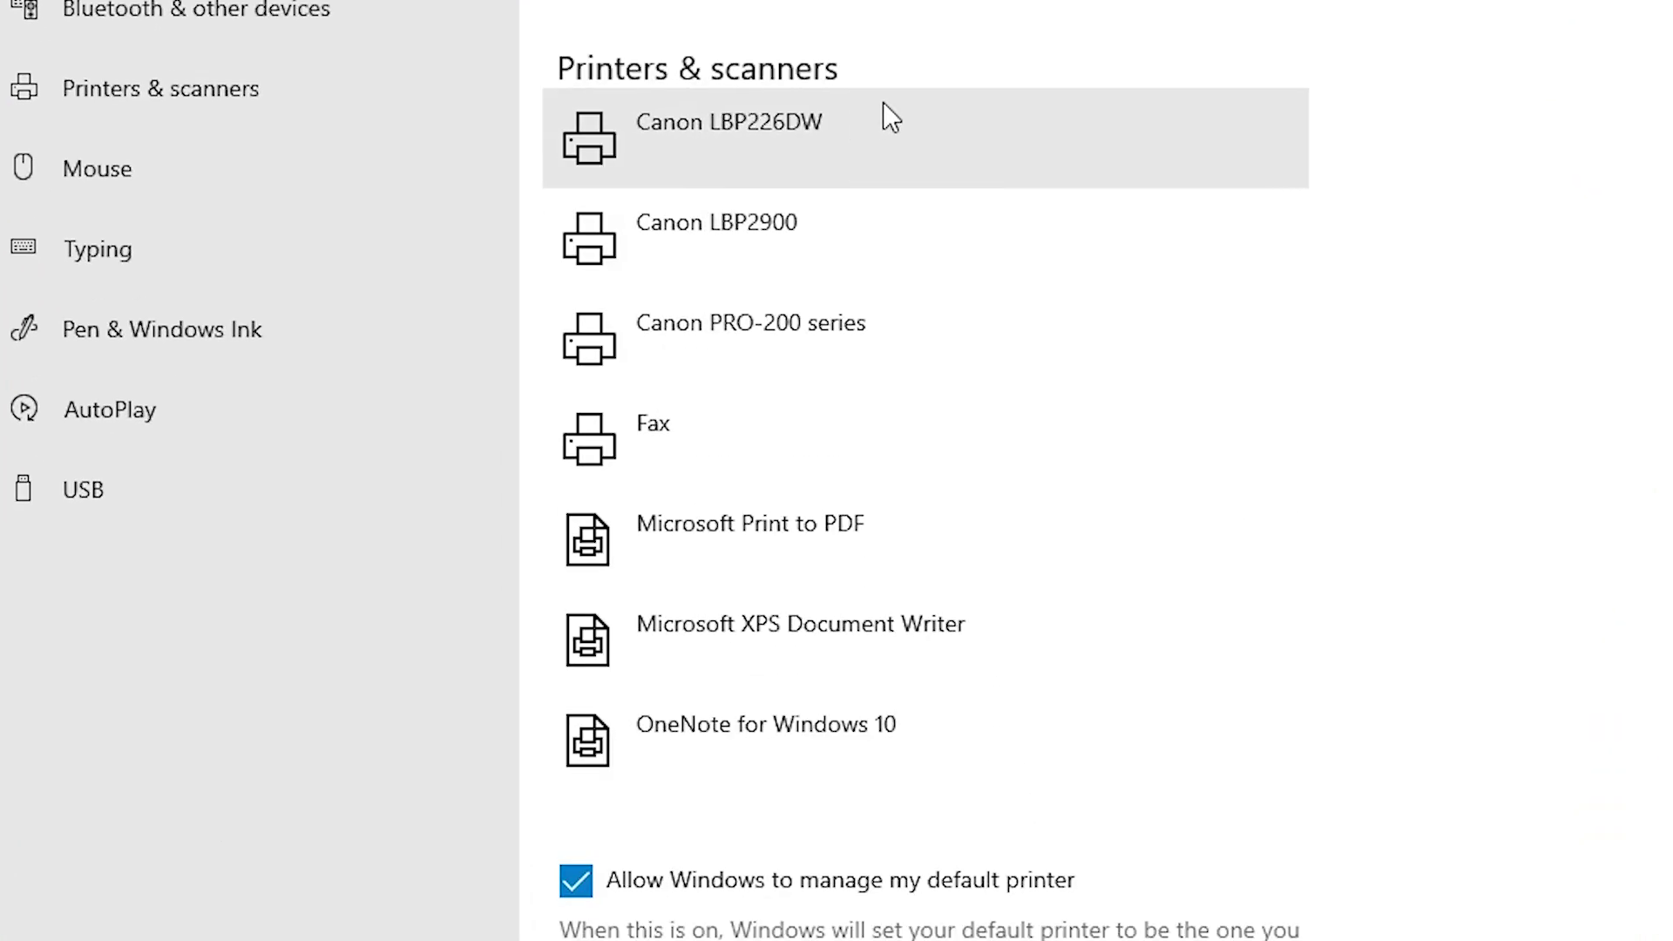
left_click(798, 133)
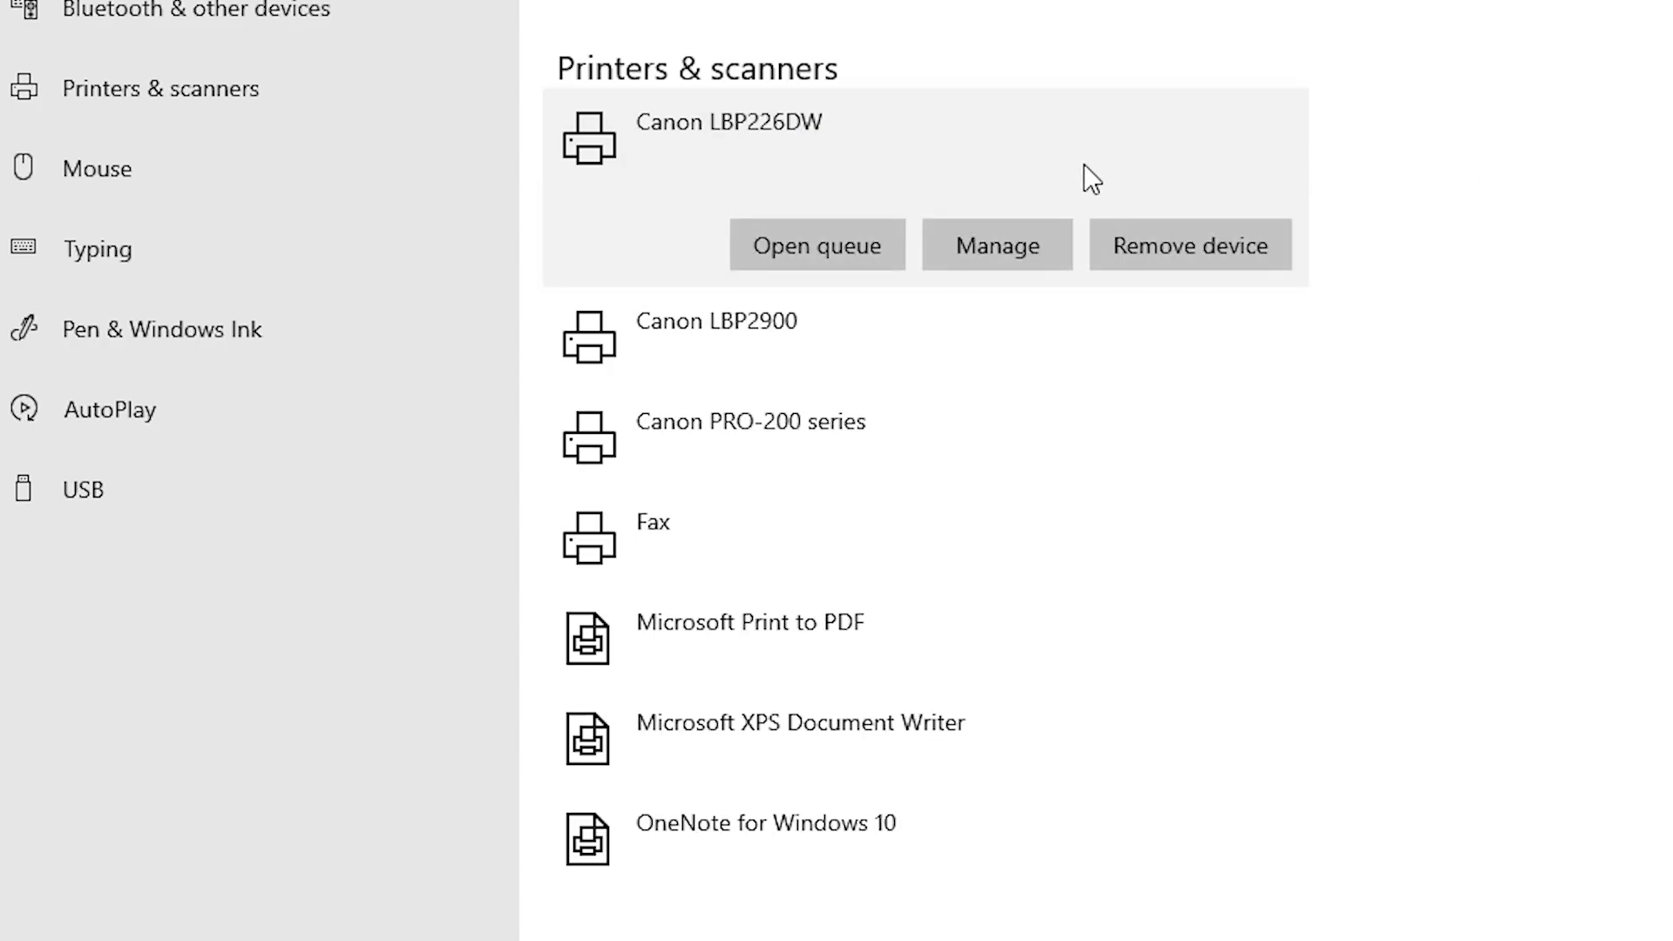
left_click(1024, 232)
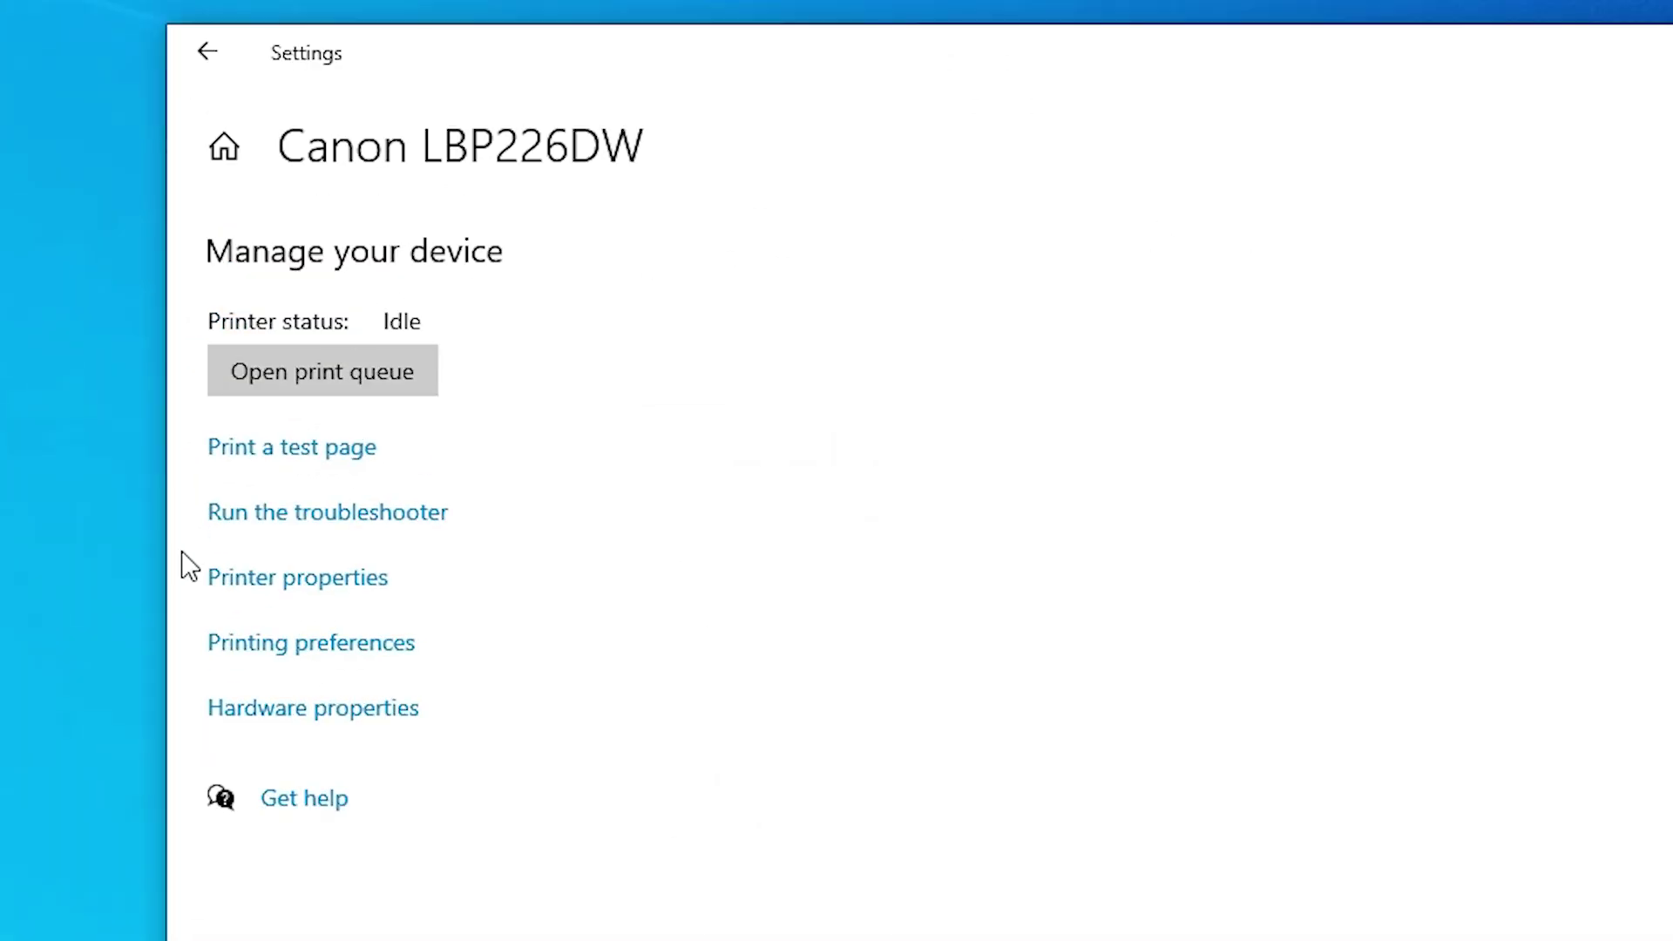
Open the Canon LBP226DW printer properties and, from the Advanced tab, its Printing Defaults
left_click(353, 597)
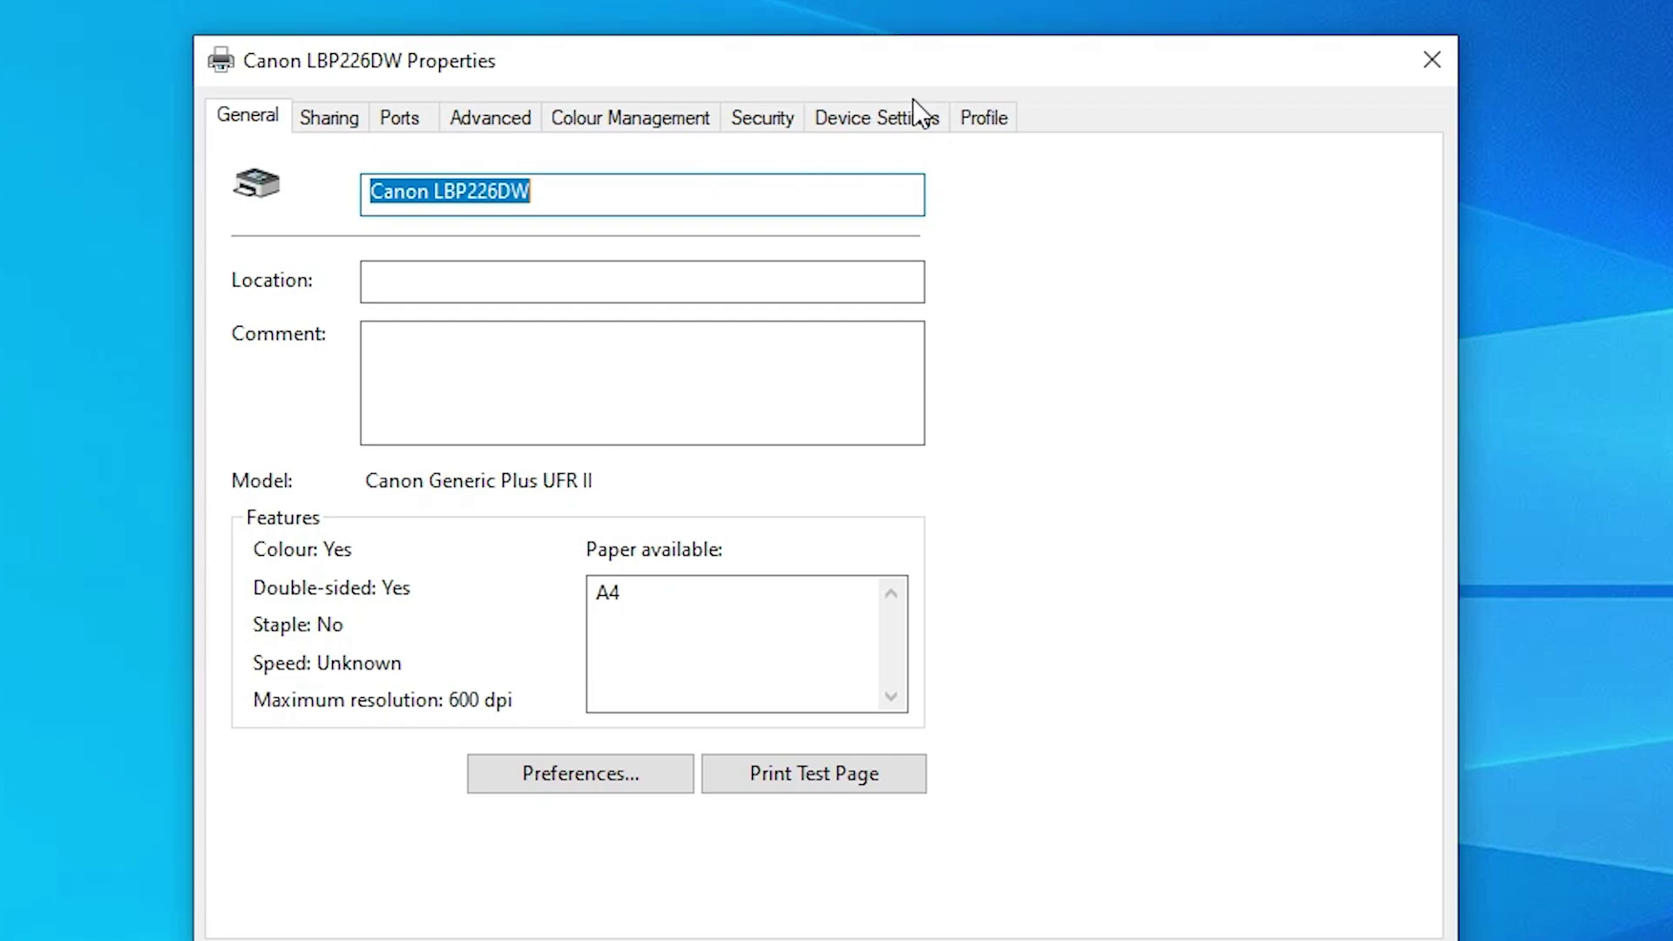
left_click(896, 114)
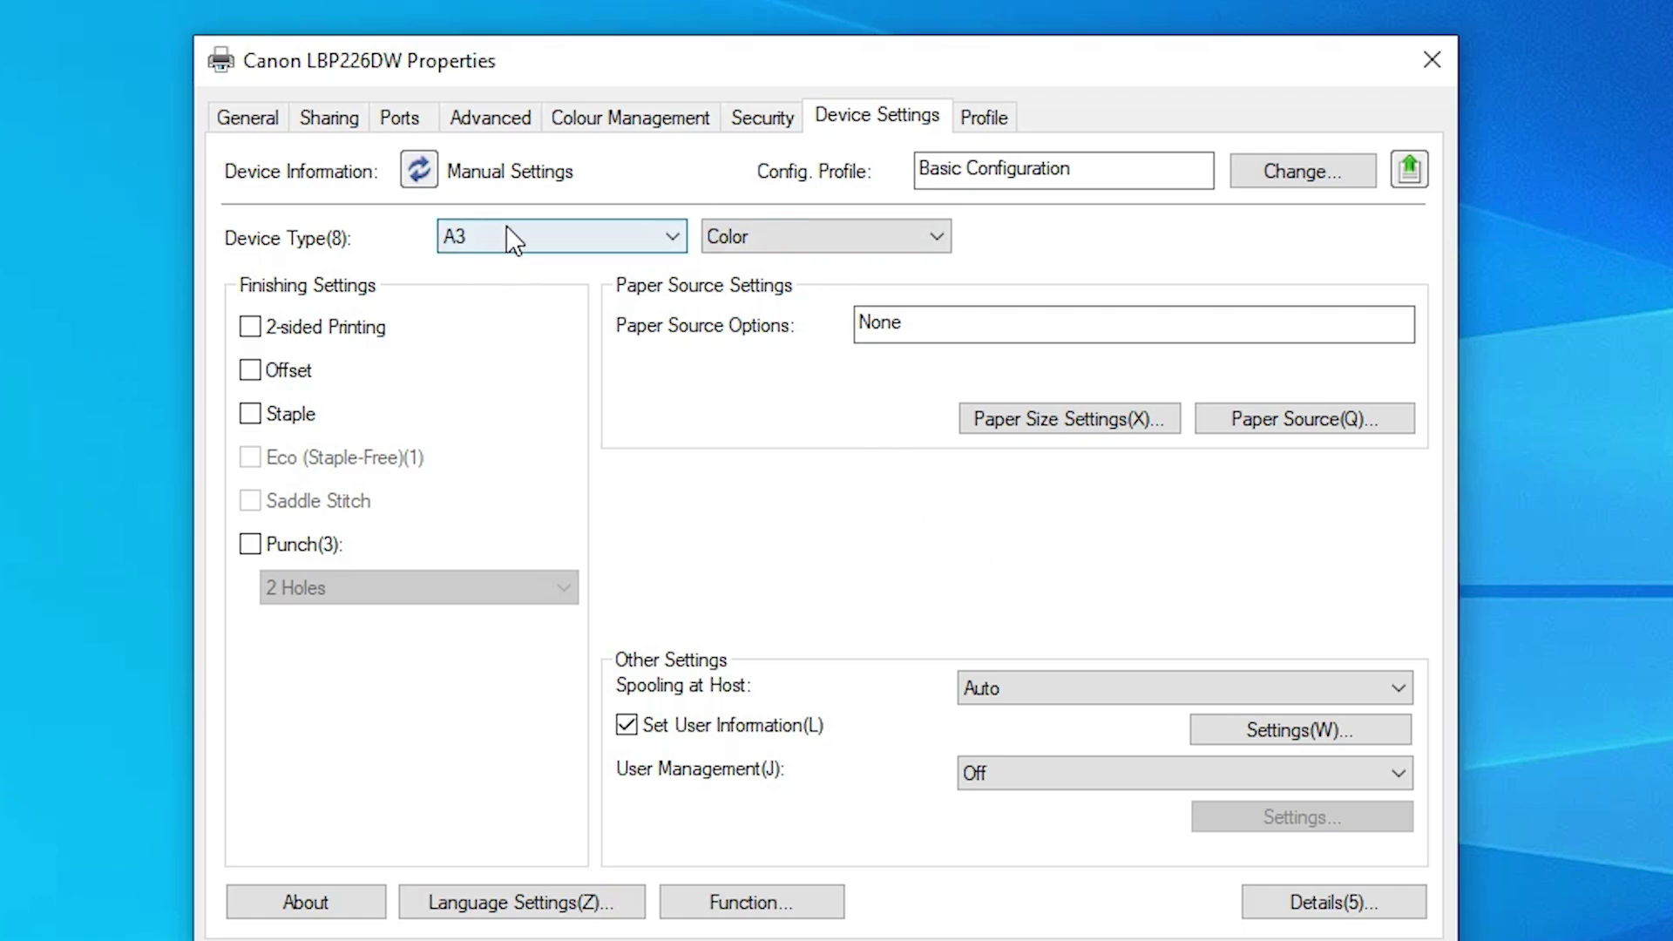
left_click(513, 127)
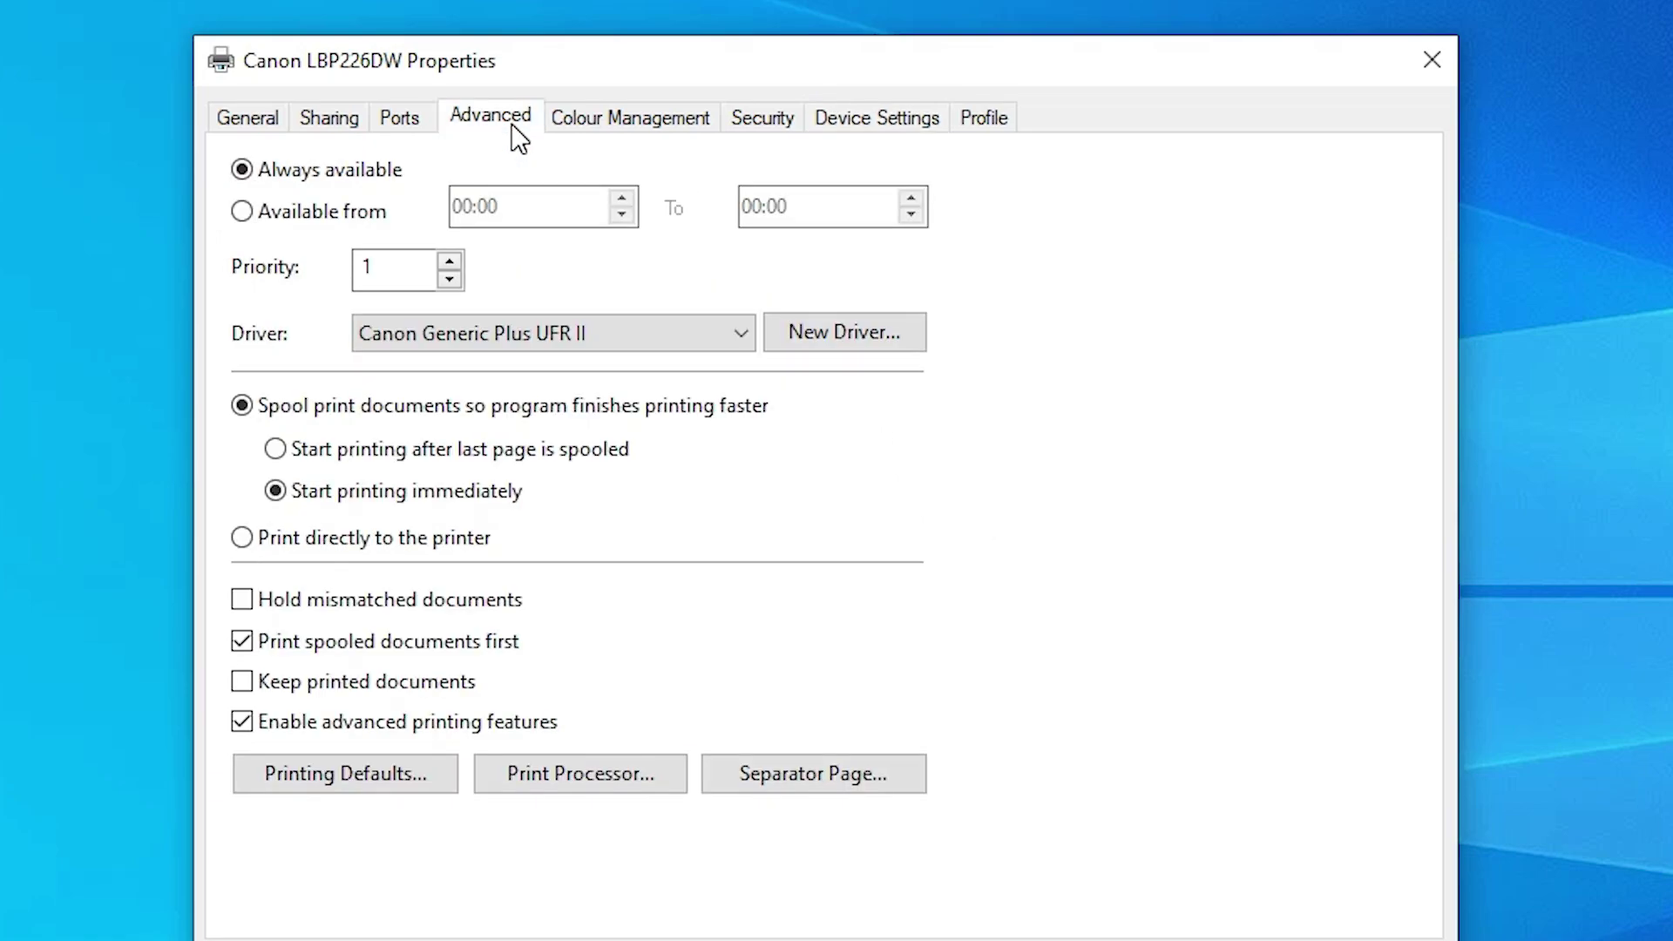
left_click(428, 795)
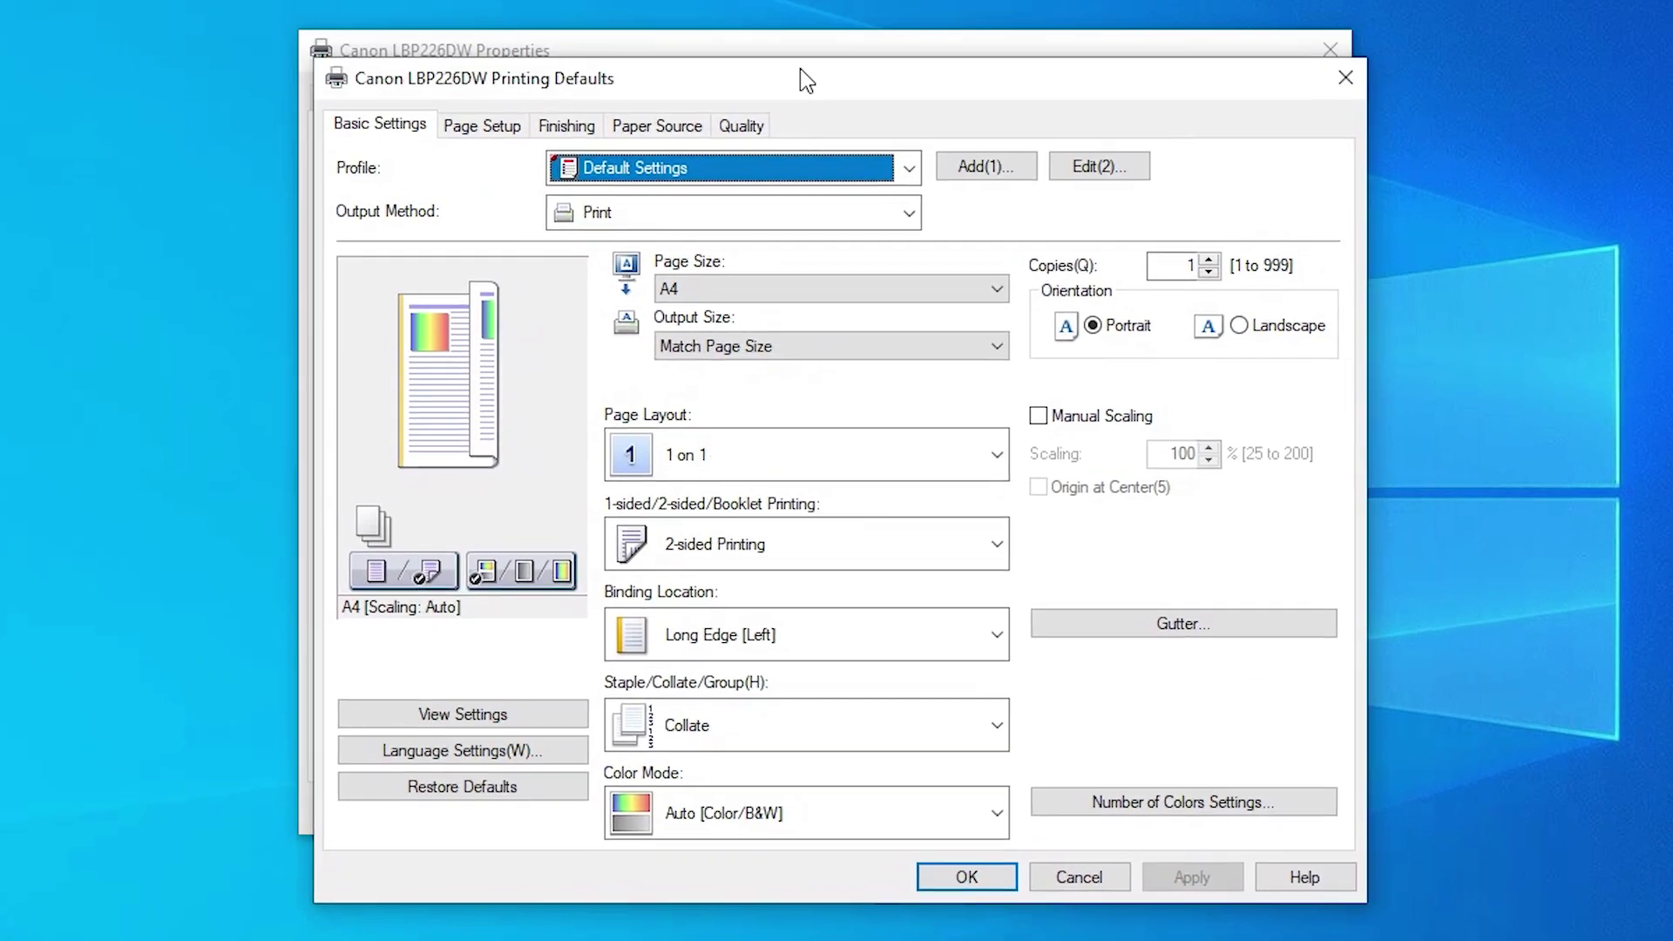
Set the default print mode from 2-sided to 1-sided Printing
left_click_drag(807, 80, 789, 55)
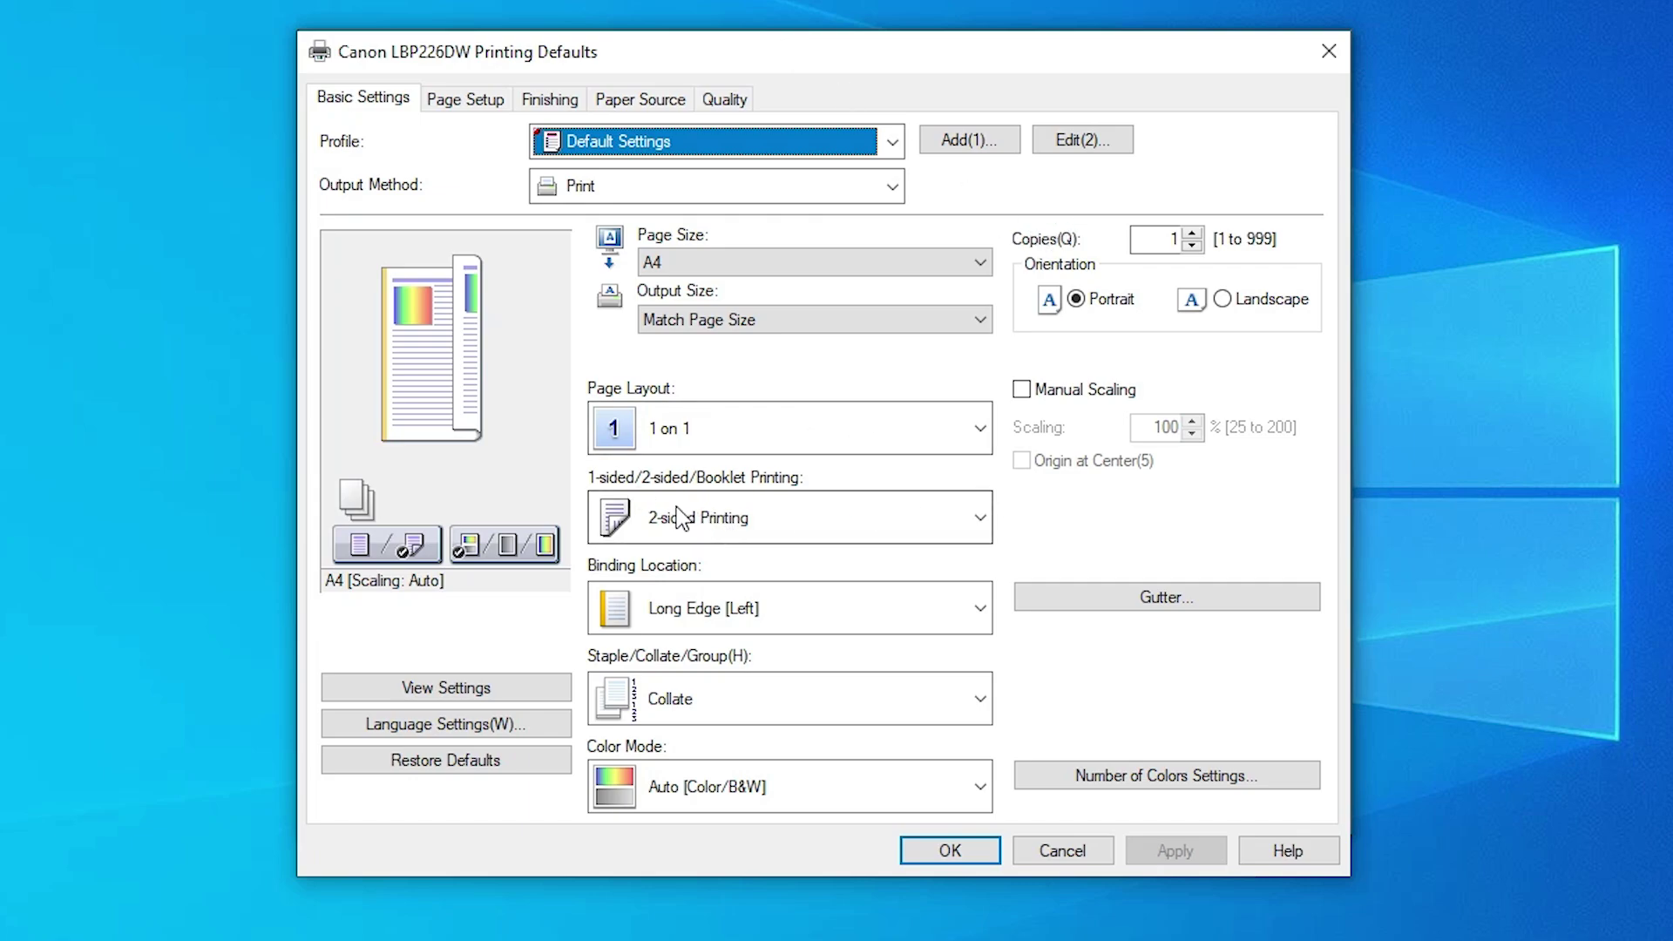
left_click(764, 516)
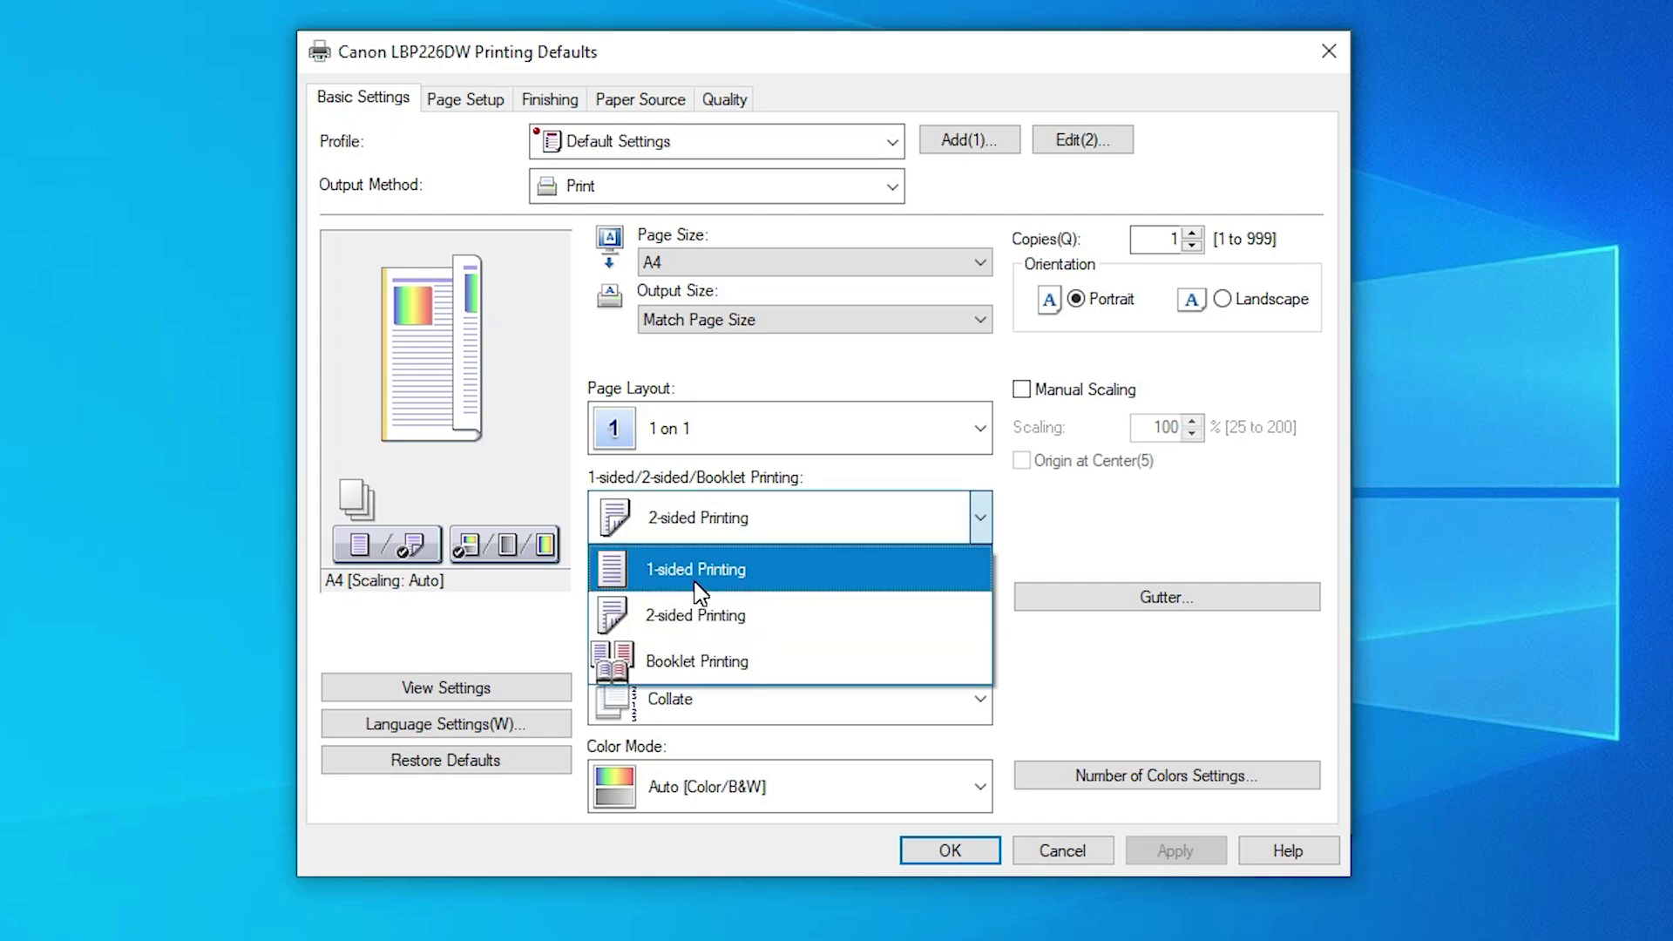
left_click(696, 584)
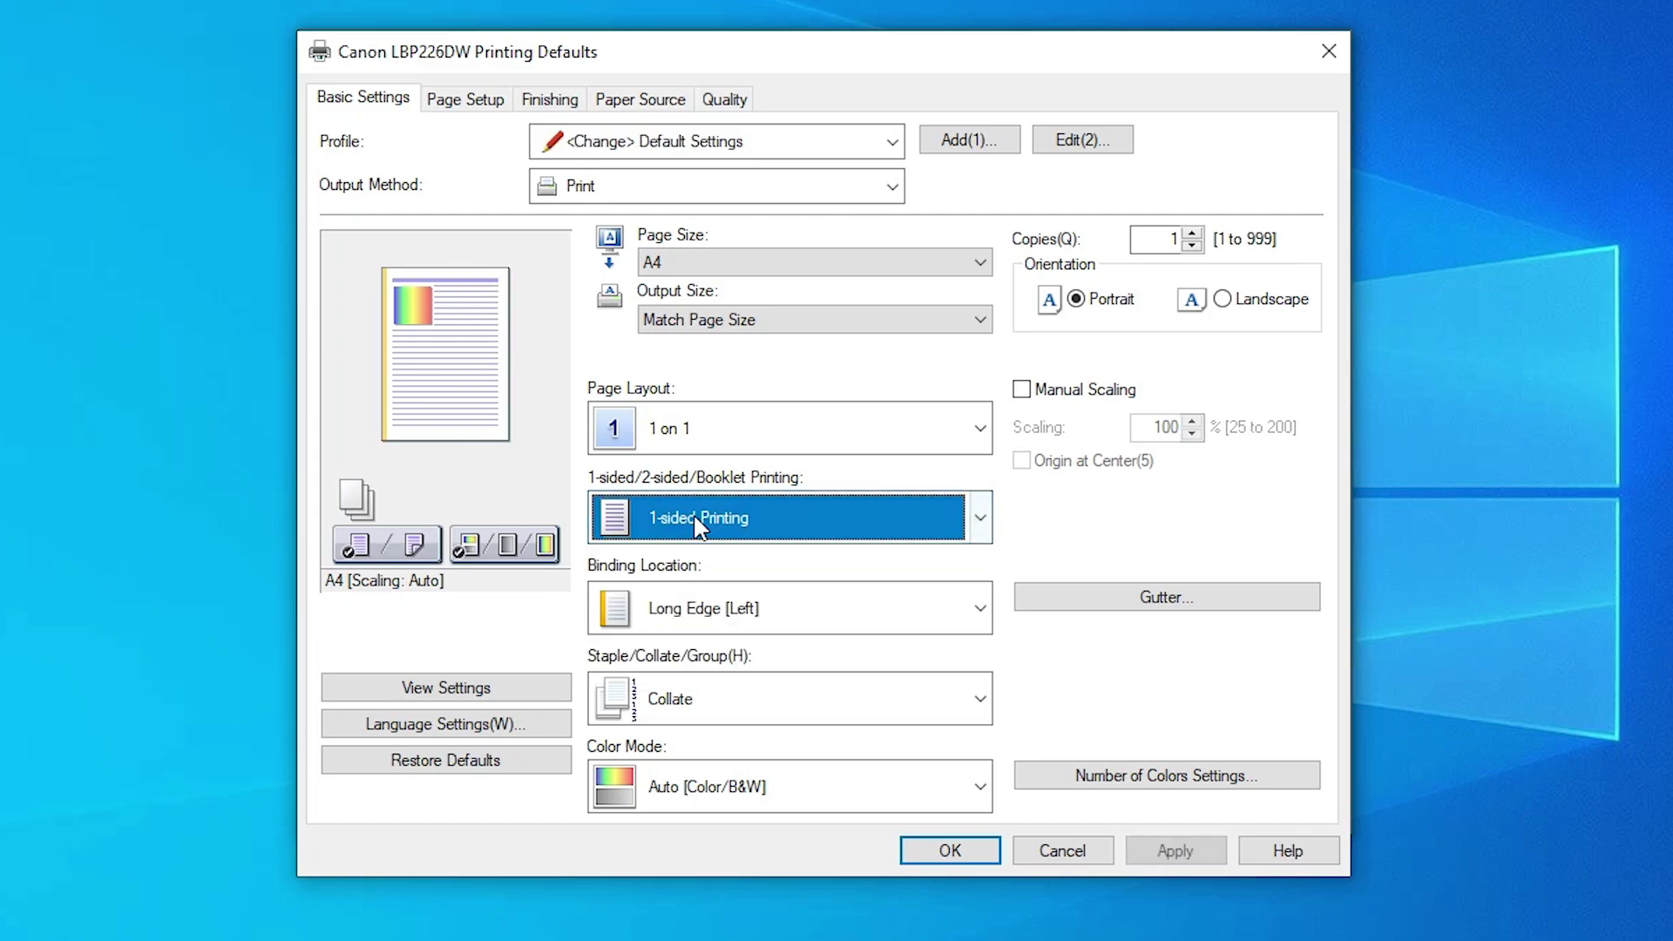
Review the page setup, finishing, paper source and quality tabs, then apply and save the defaults
left_click(448, 101)
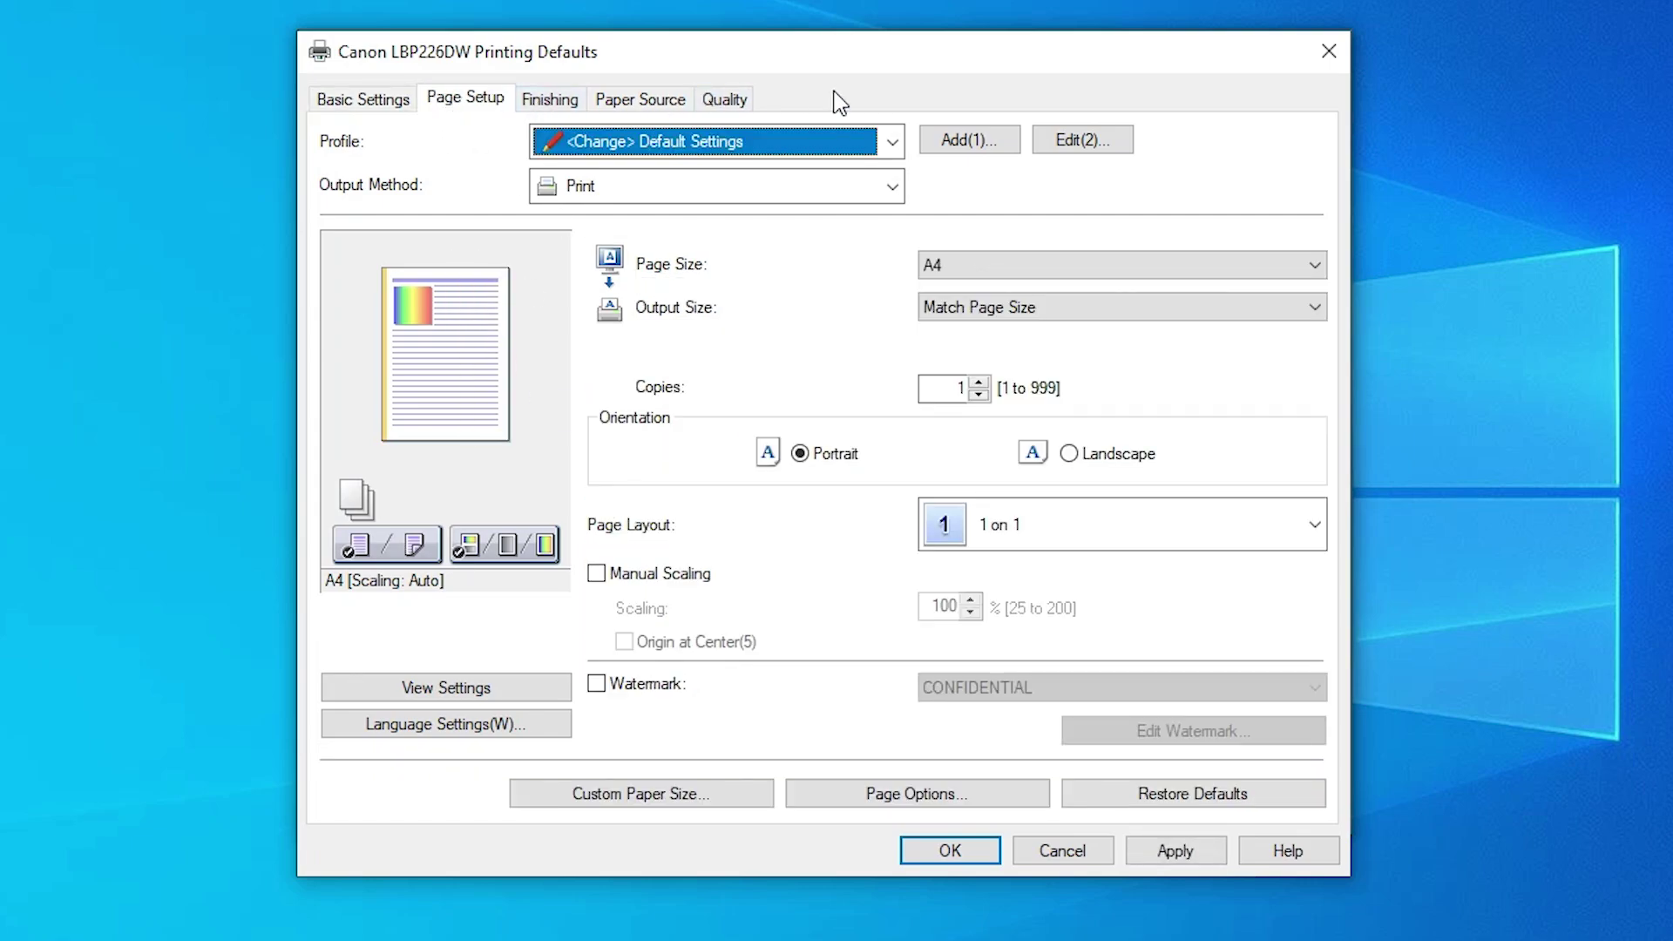
left_click(555, 108)
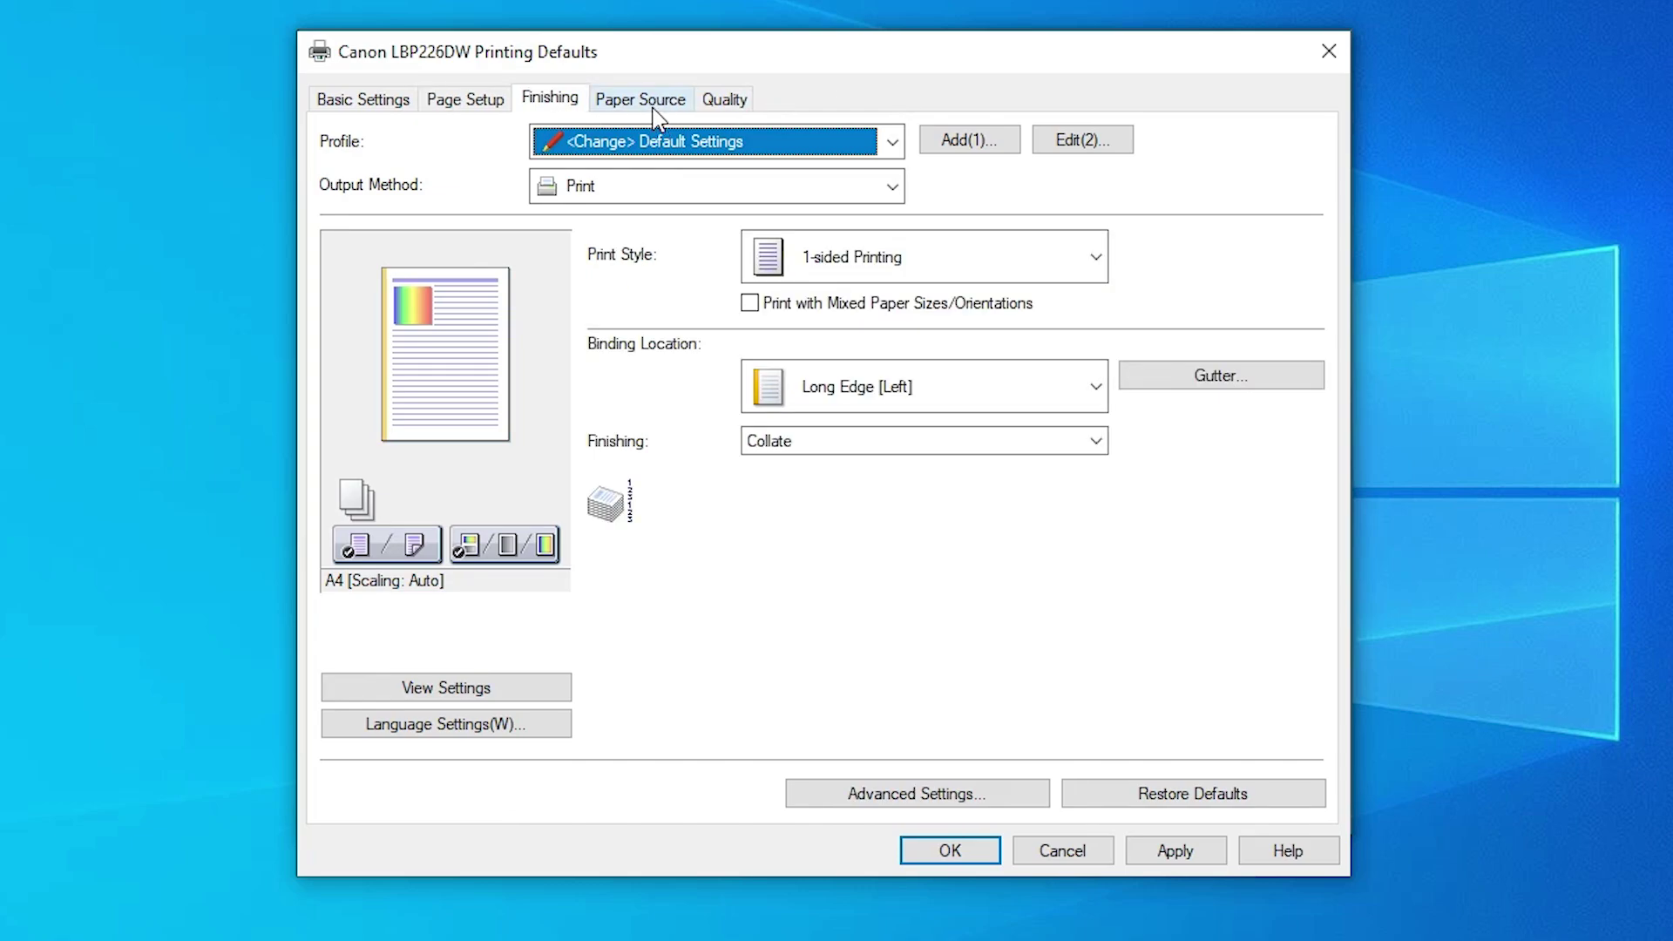
left_click(657, 103)
left_click(726, 101)
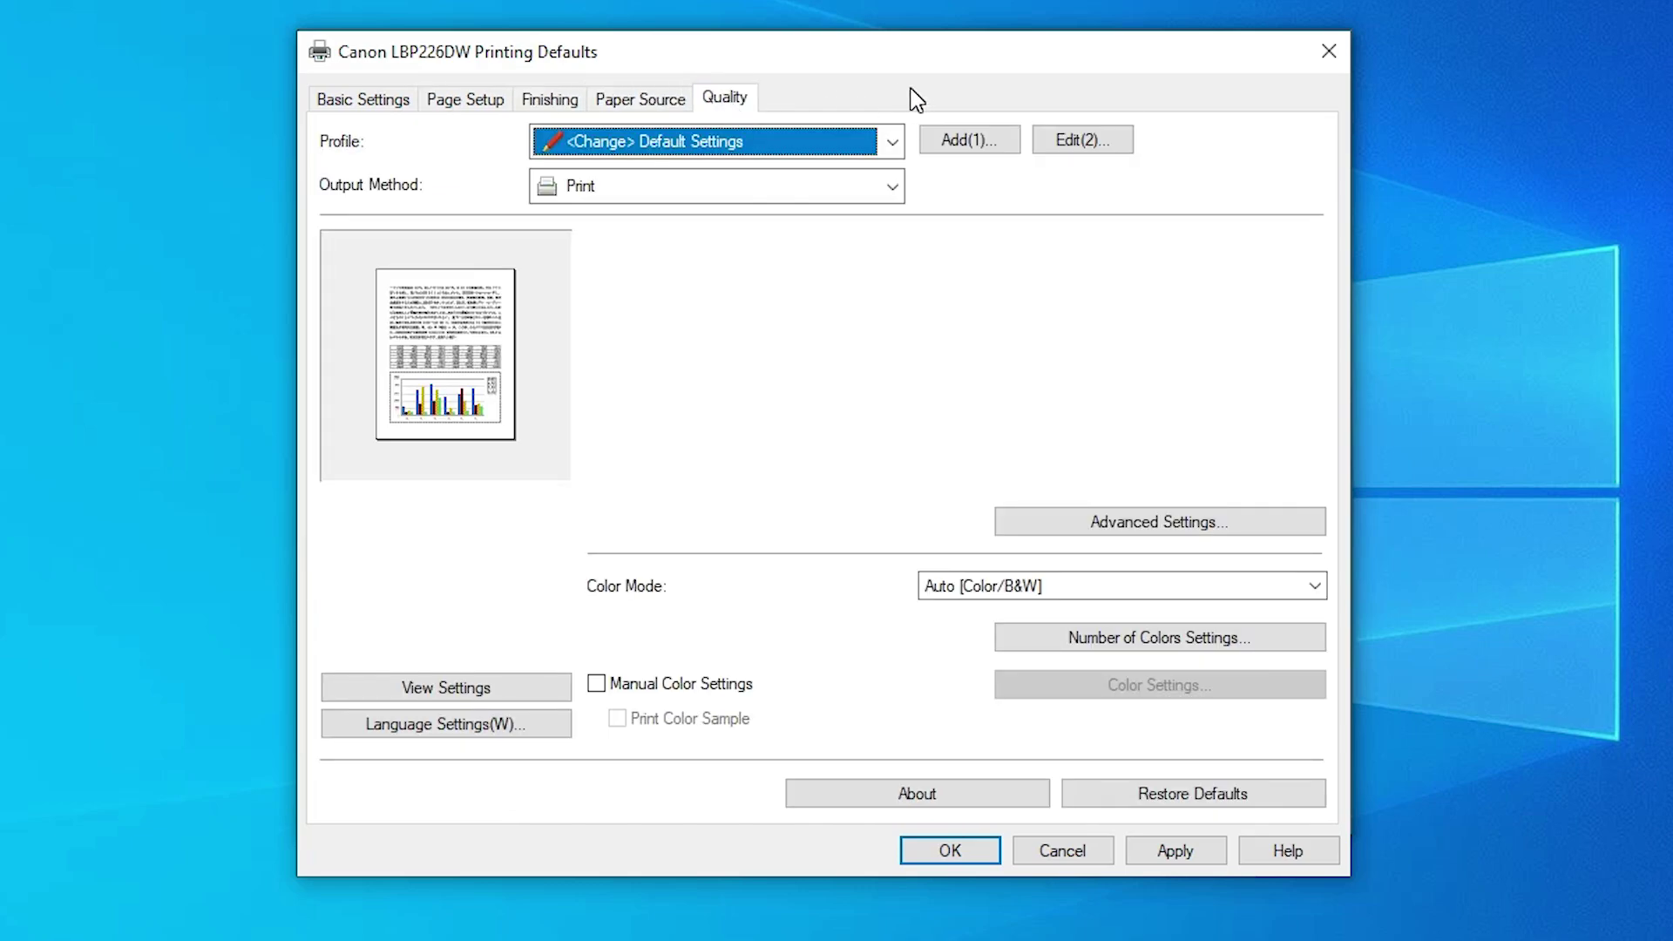
left_click(373, 102)
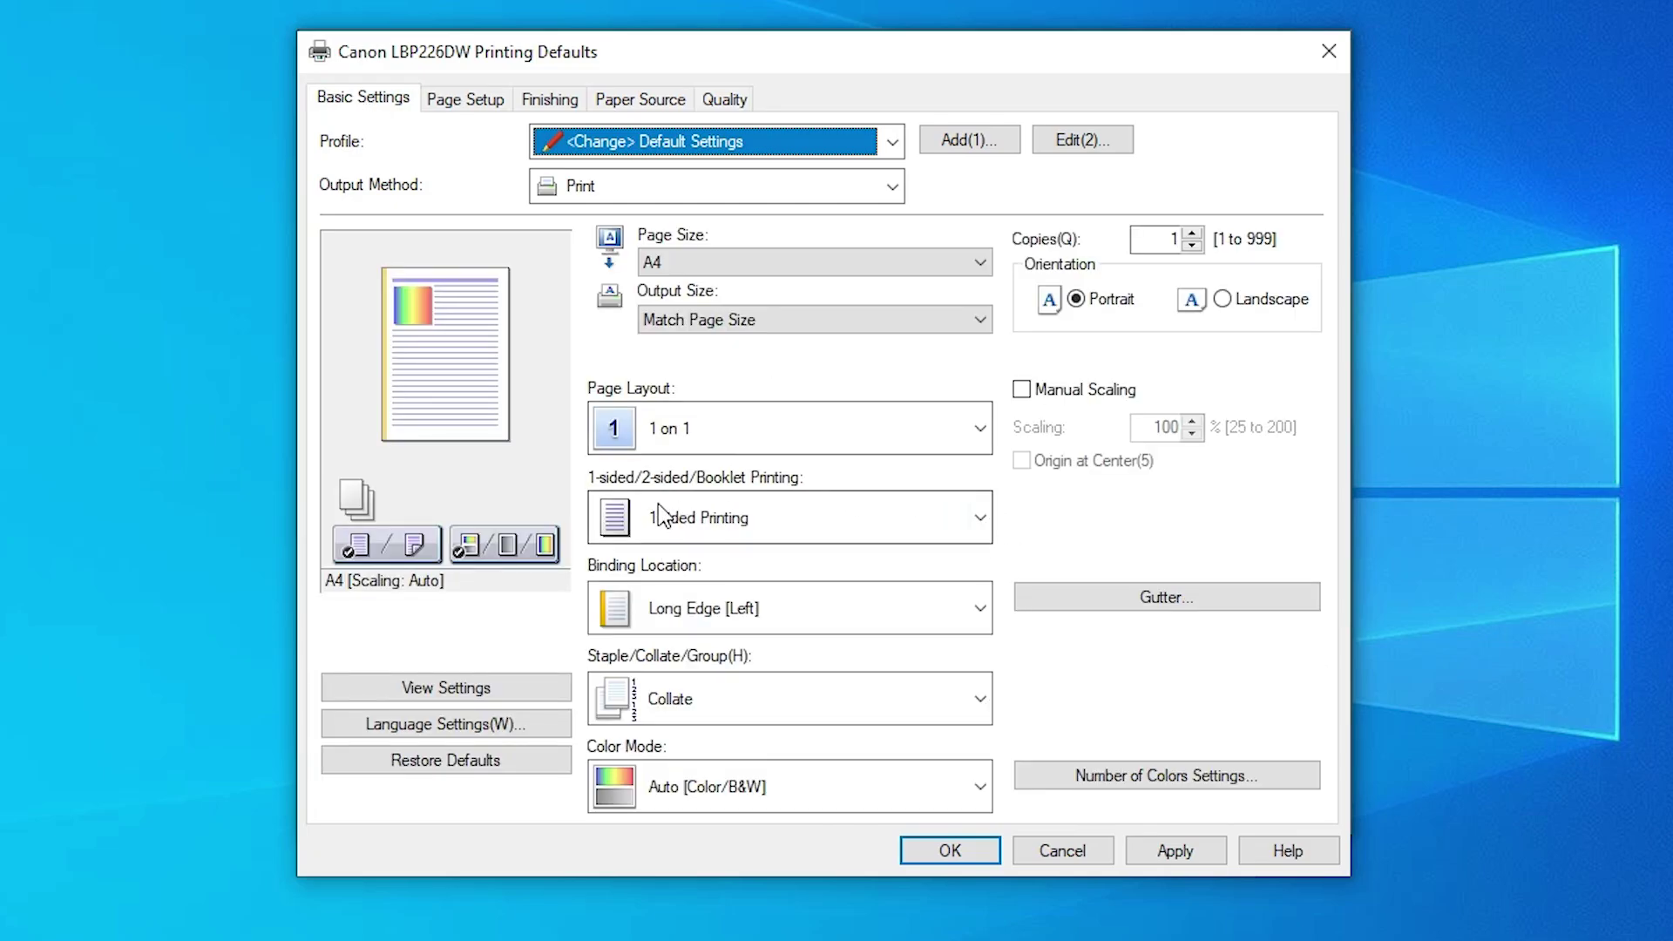
left_click(1174, 851)
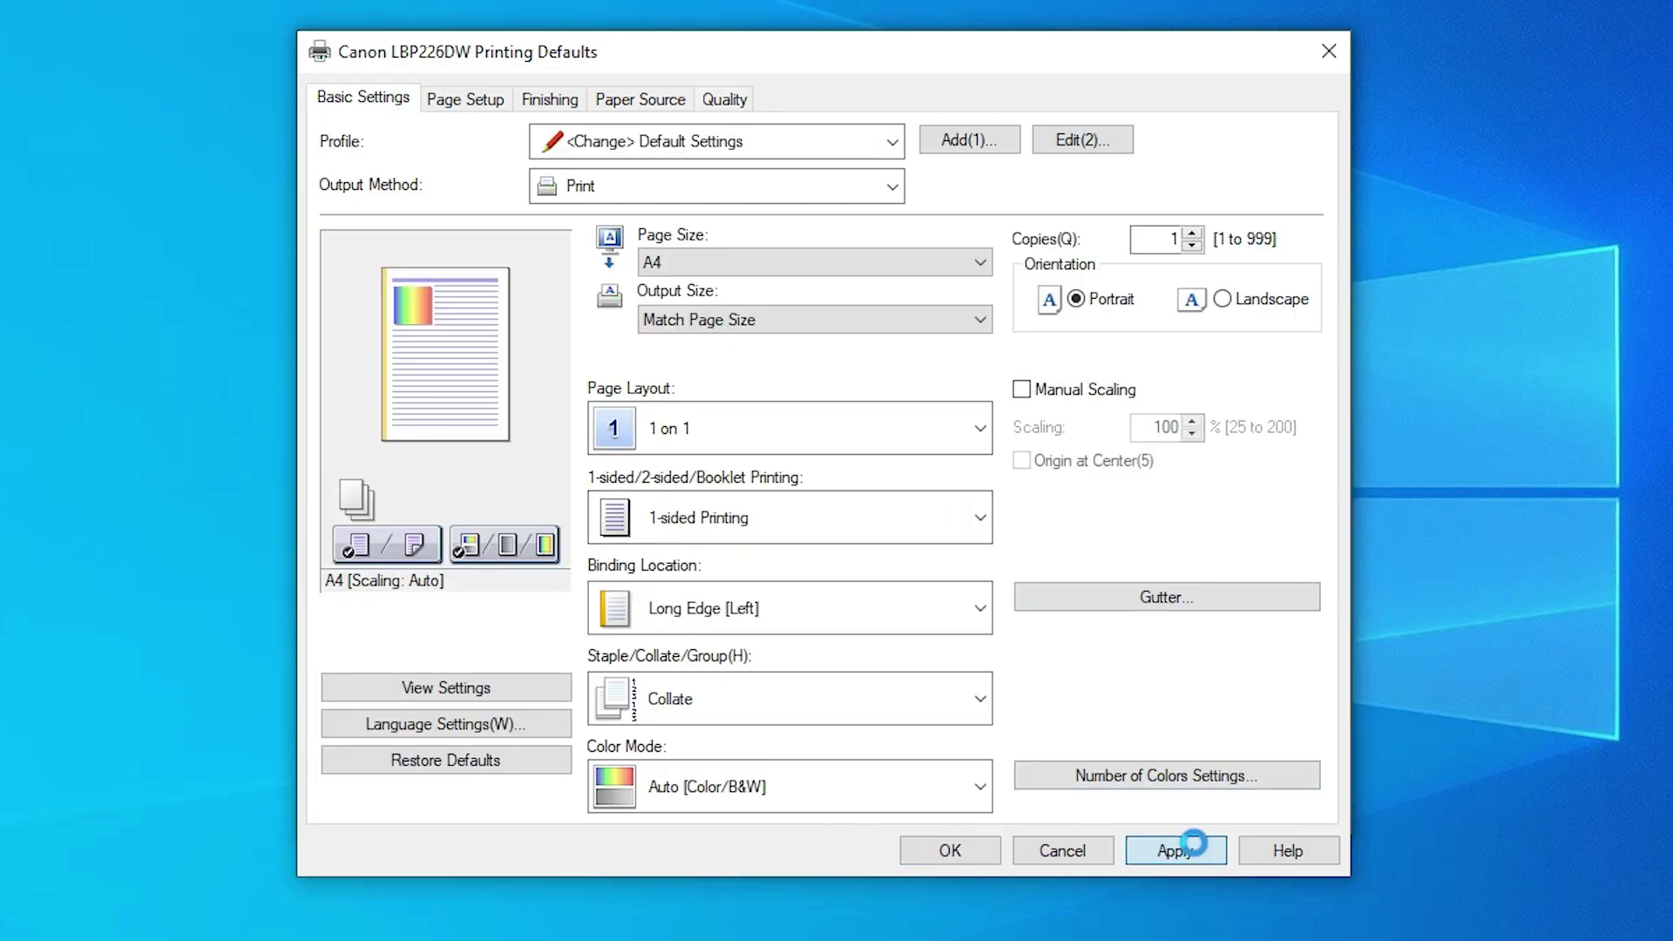
left_click(992, 852)
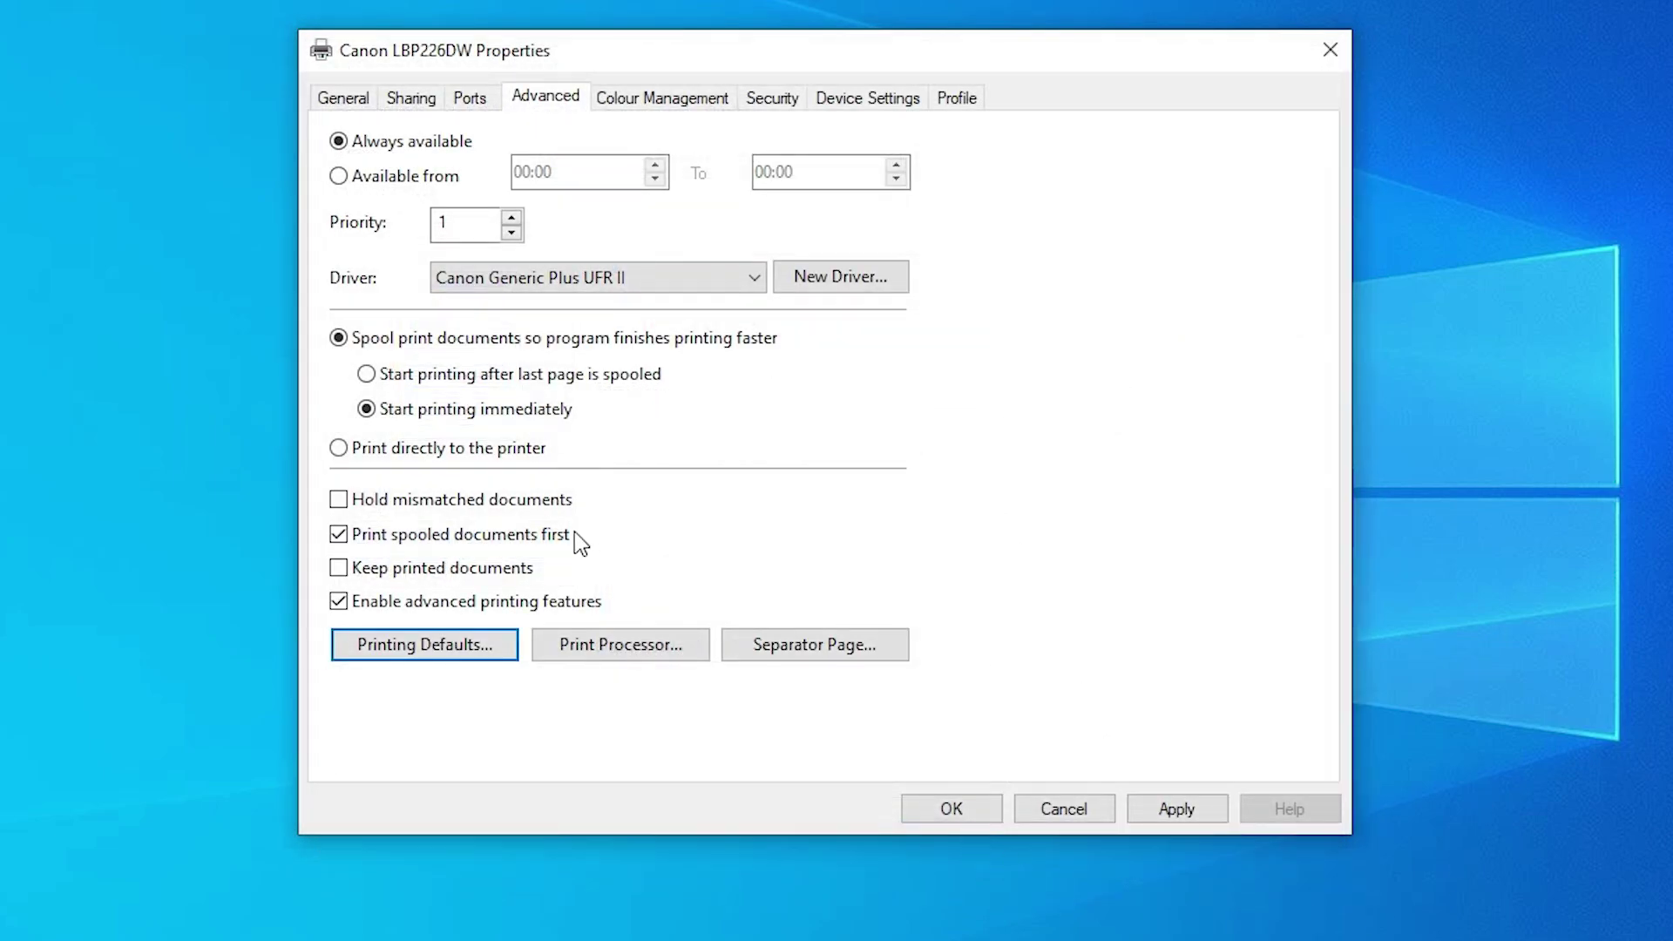
left_click(1207, 810)
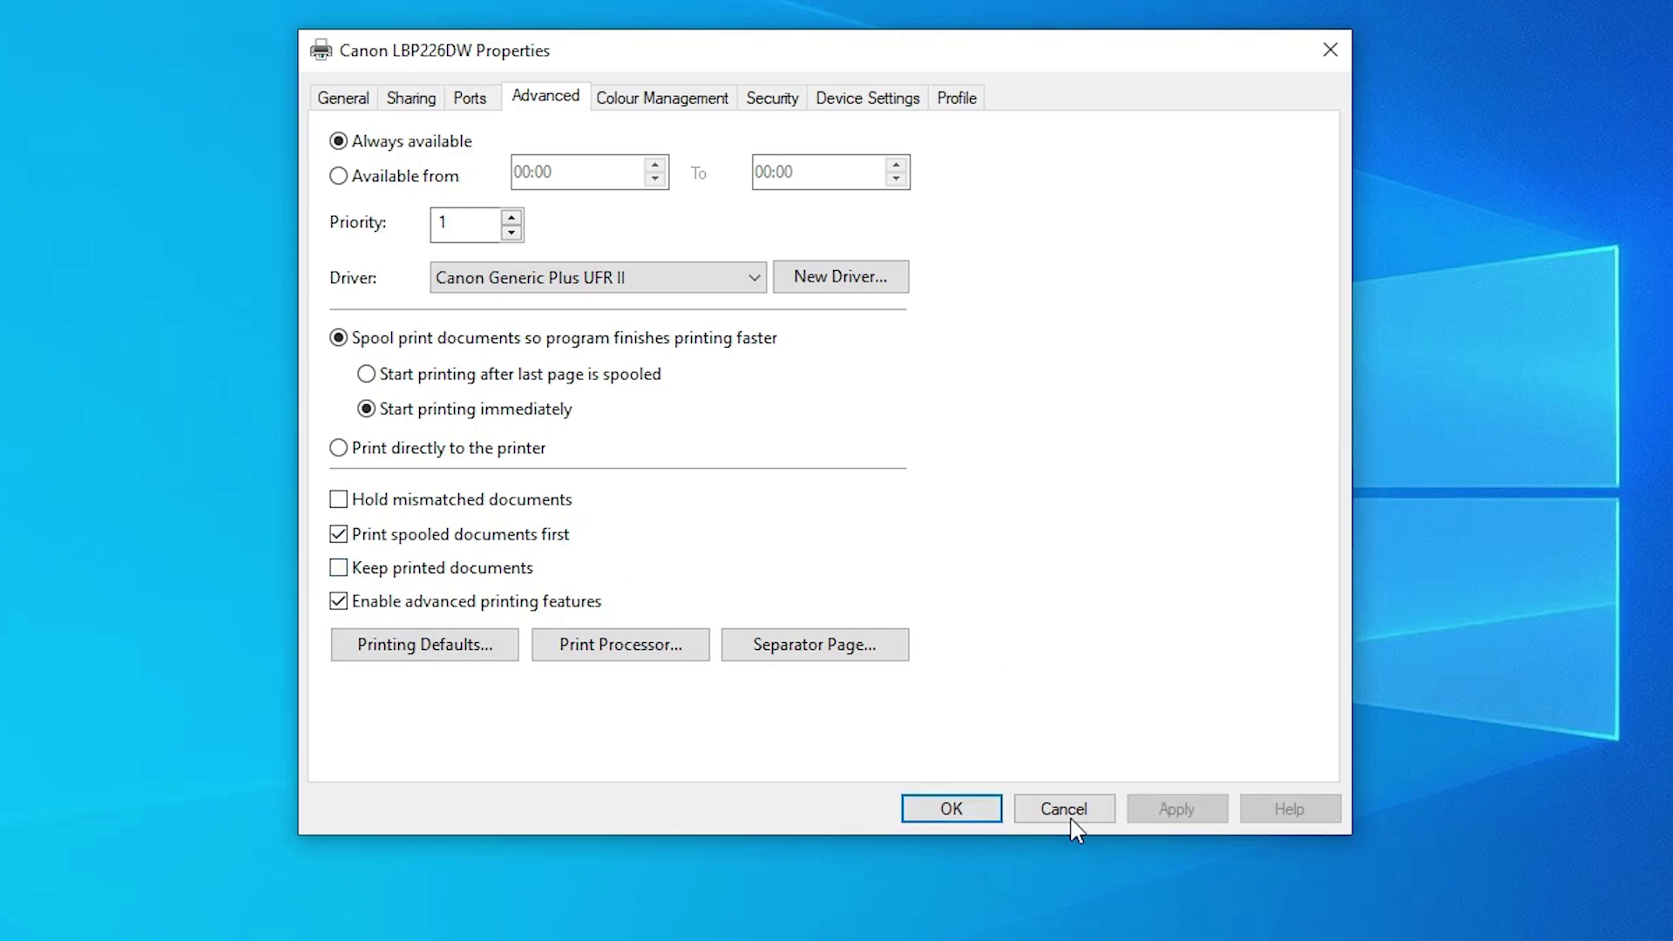
Close the printer properties with OK and return to the Canon LBP226DW Manage page
left_click(967, 795)
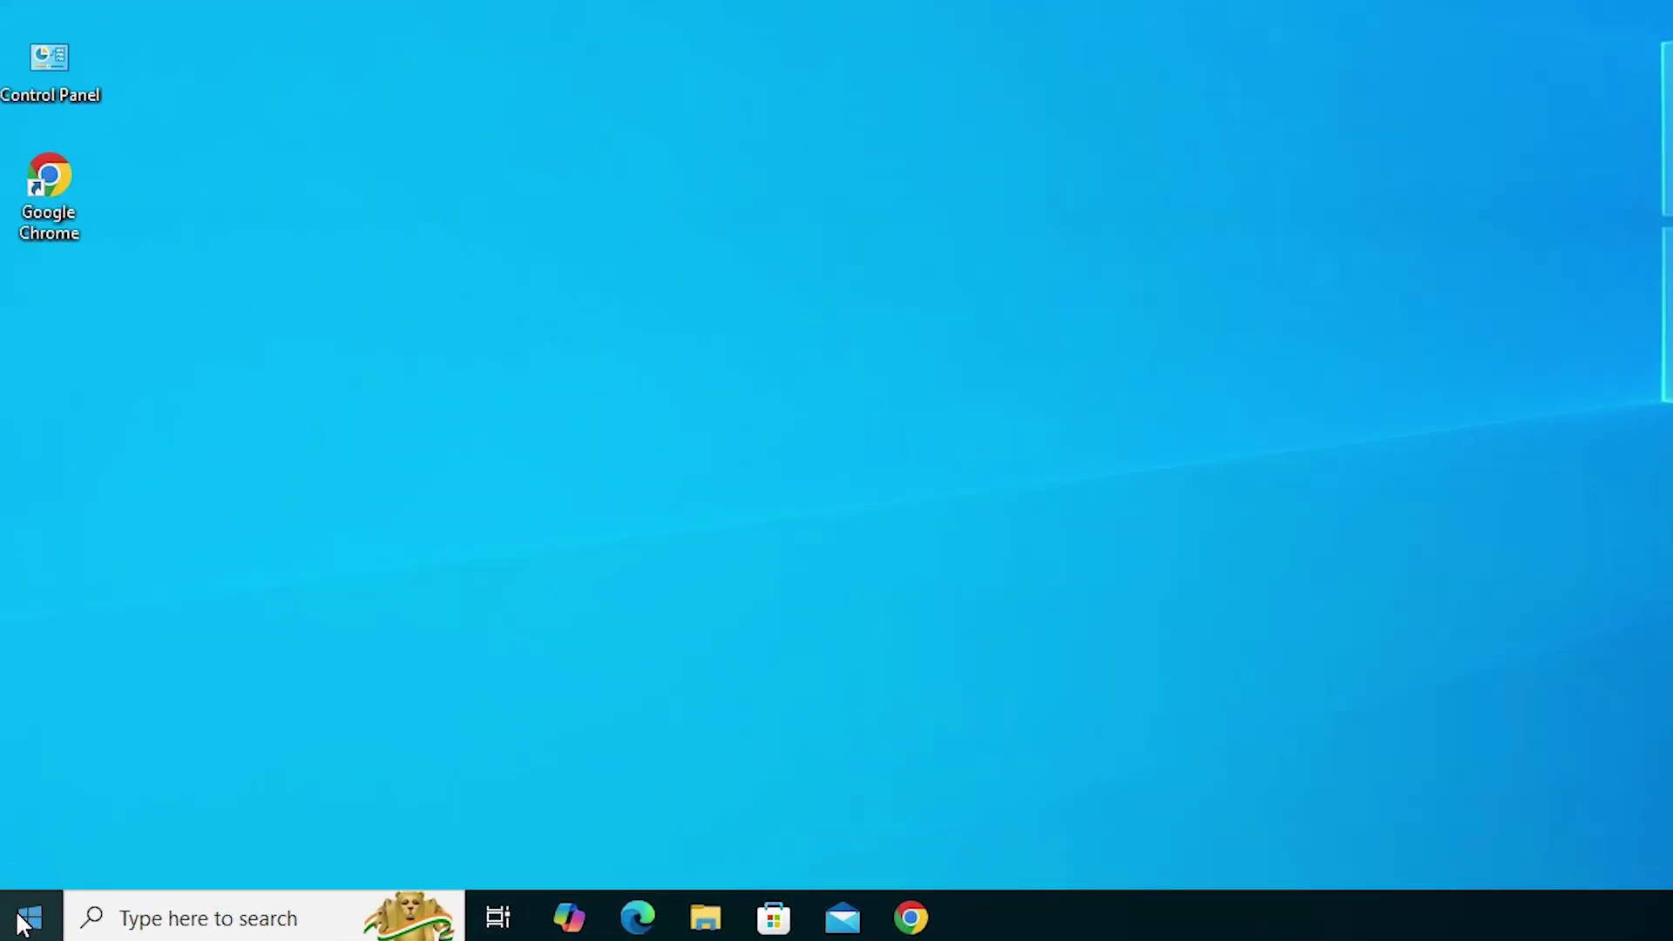
left_click(24, 922)
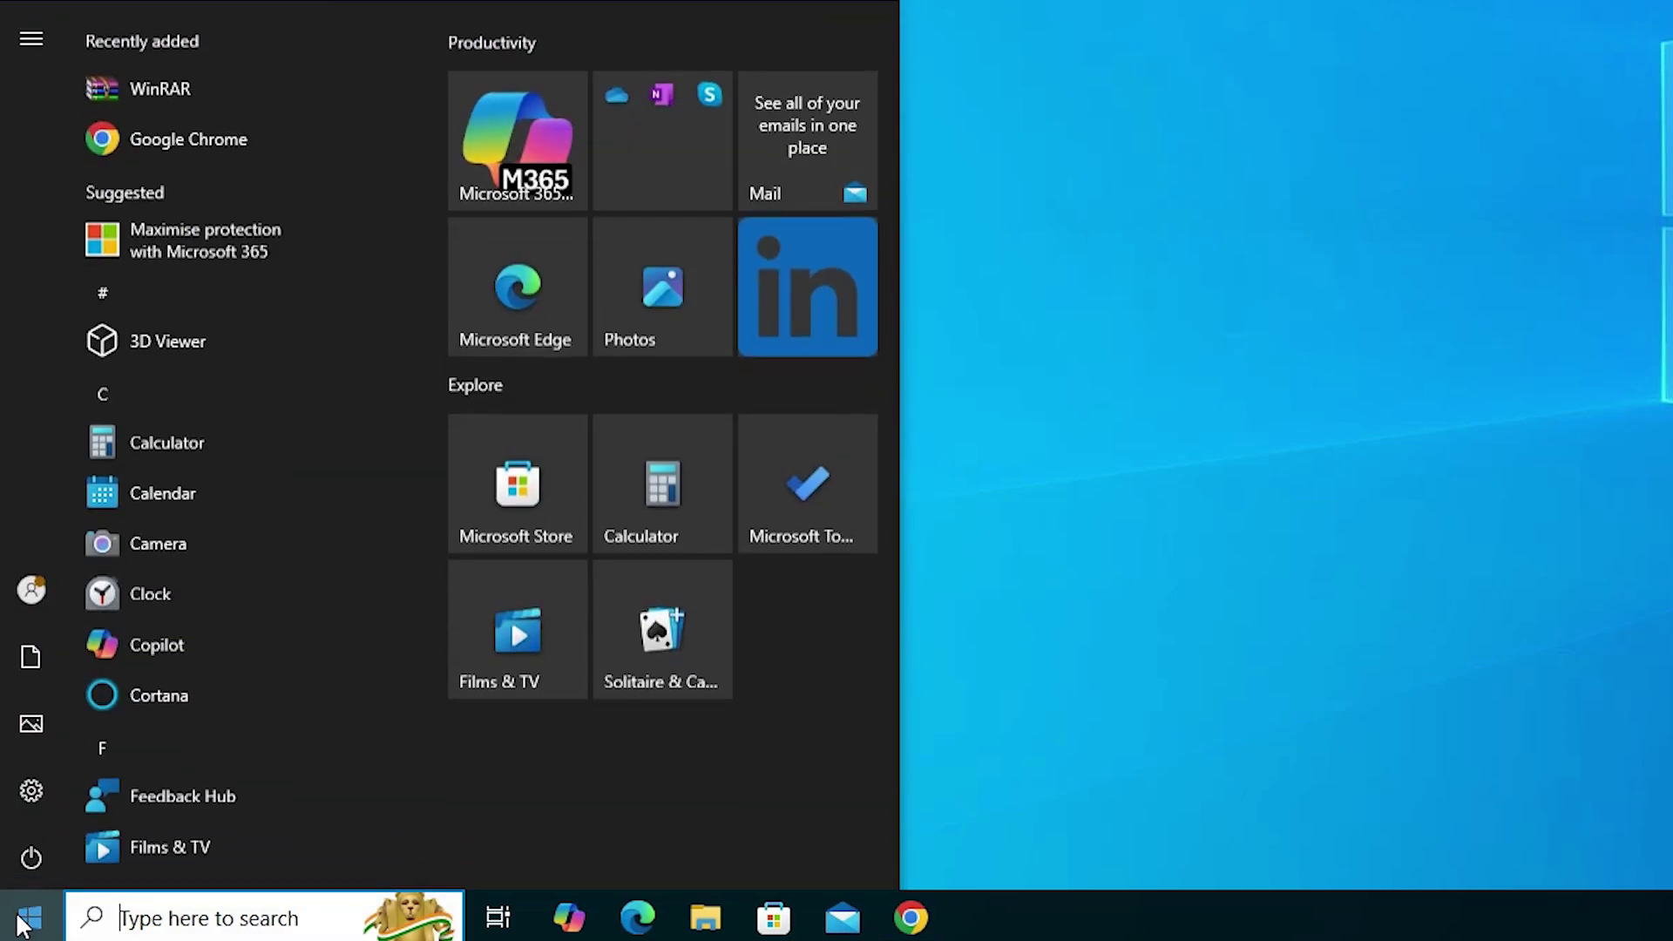
type("pr")
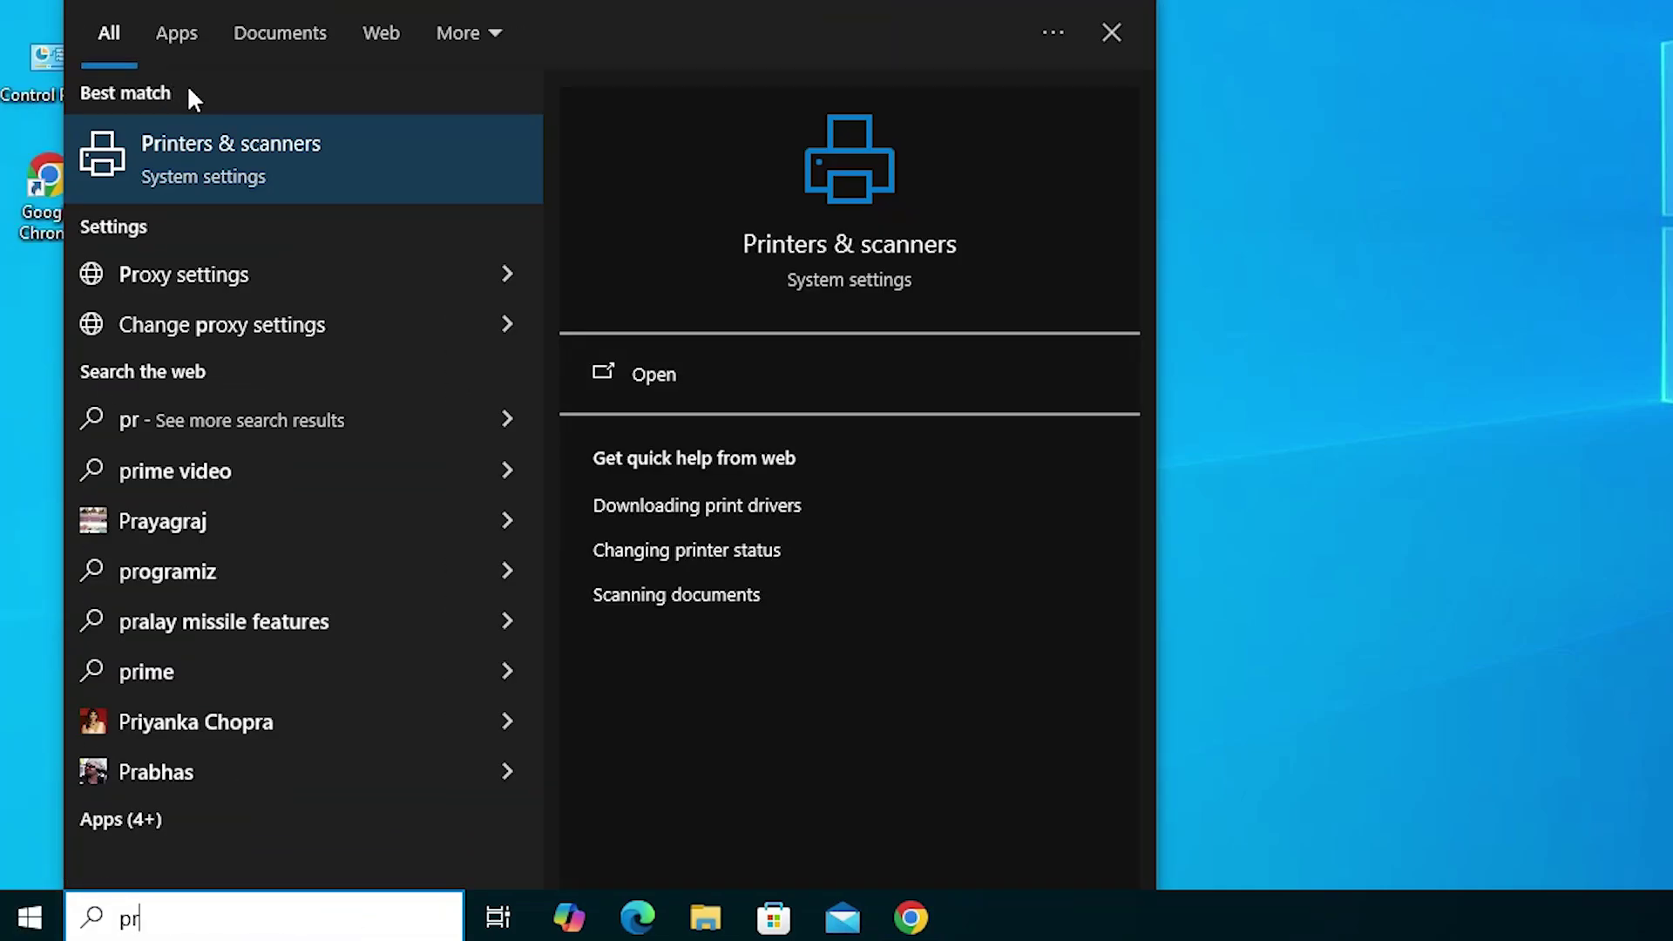
left_click(216, 157)
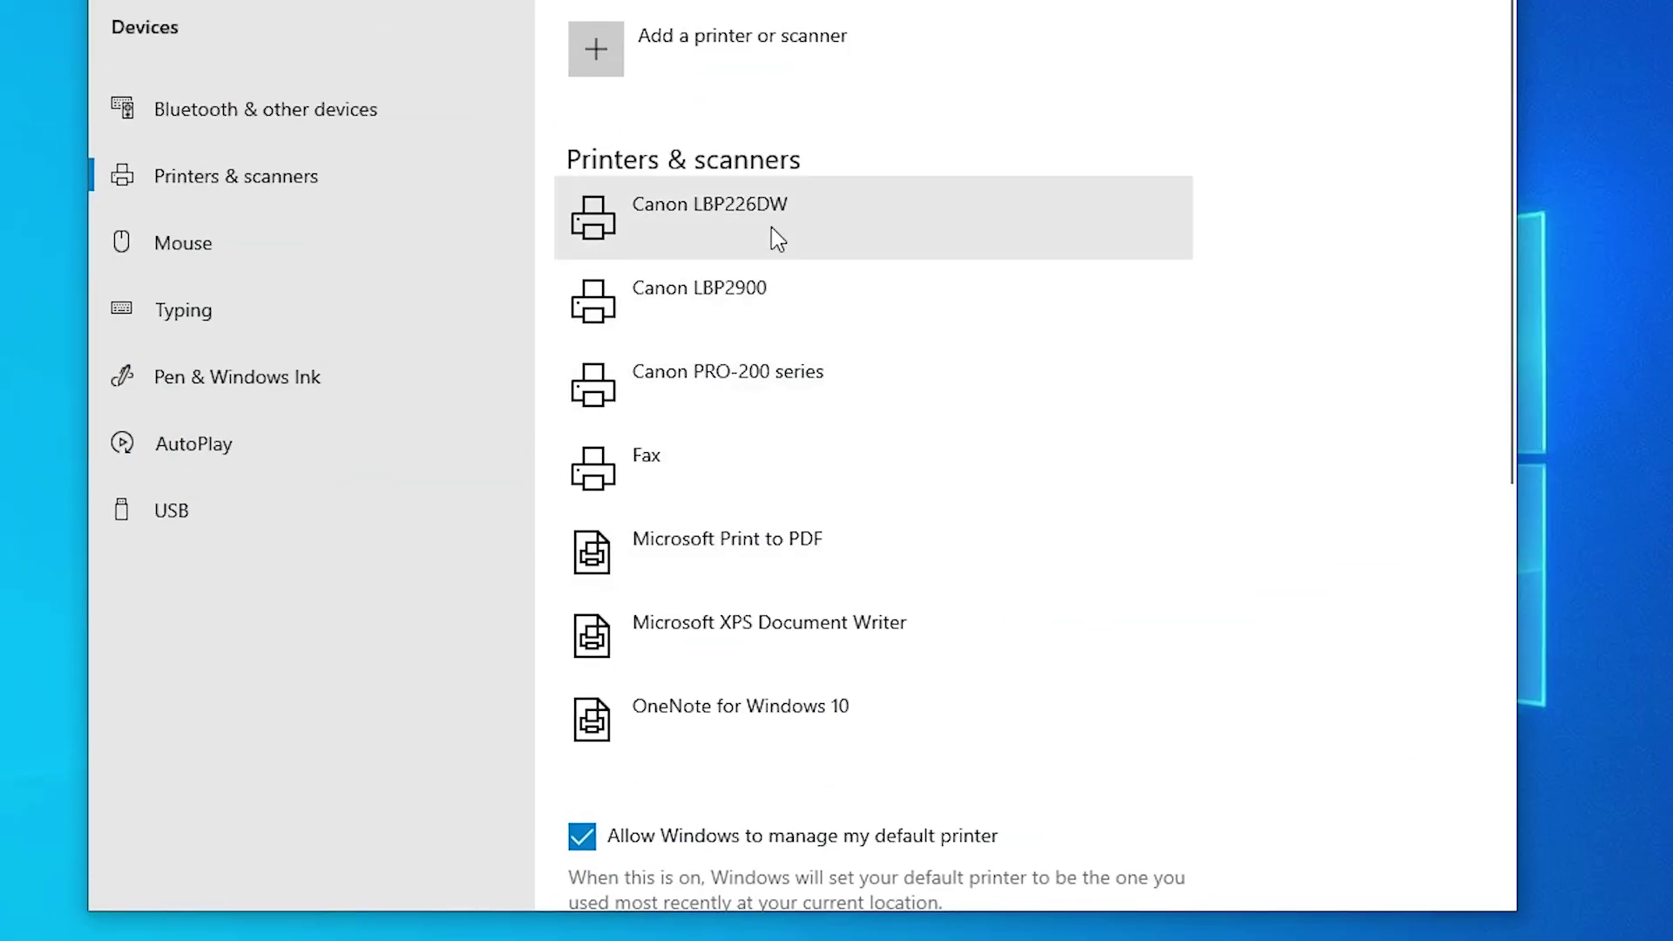
left_click(772, 229)
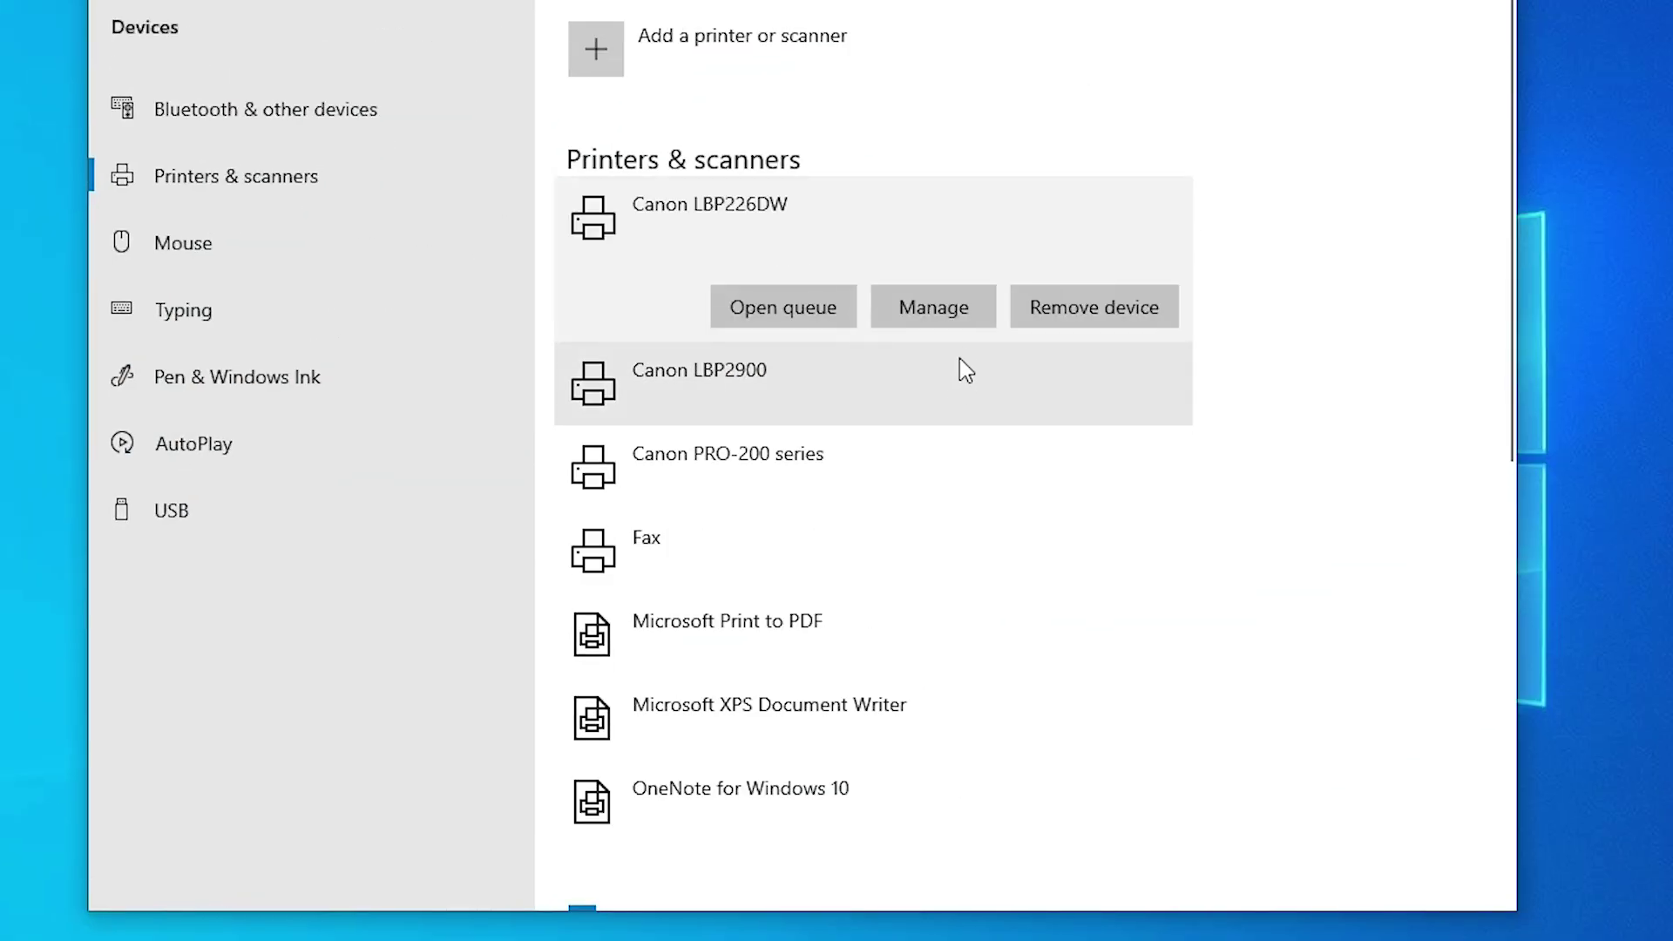
left_click(957, 319)
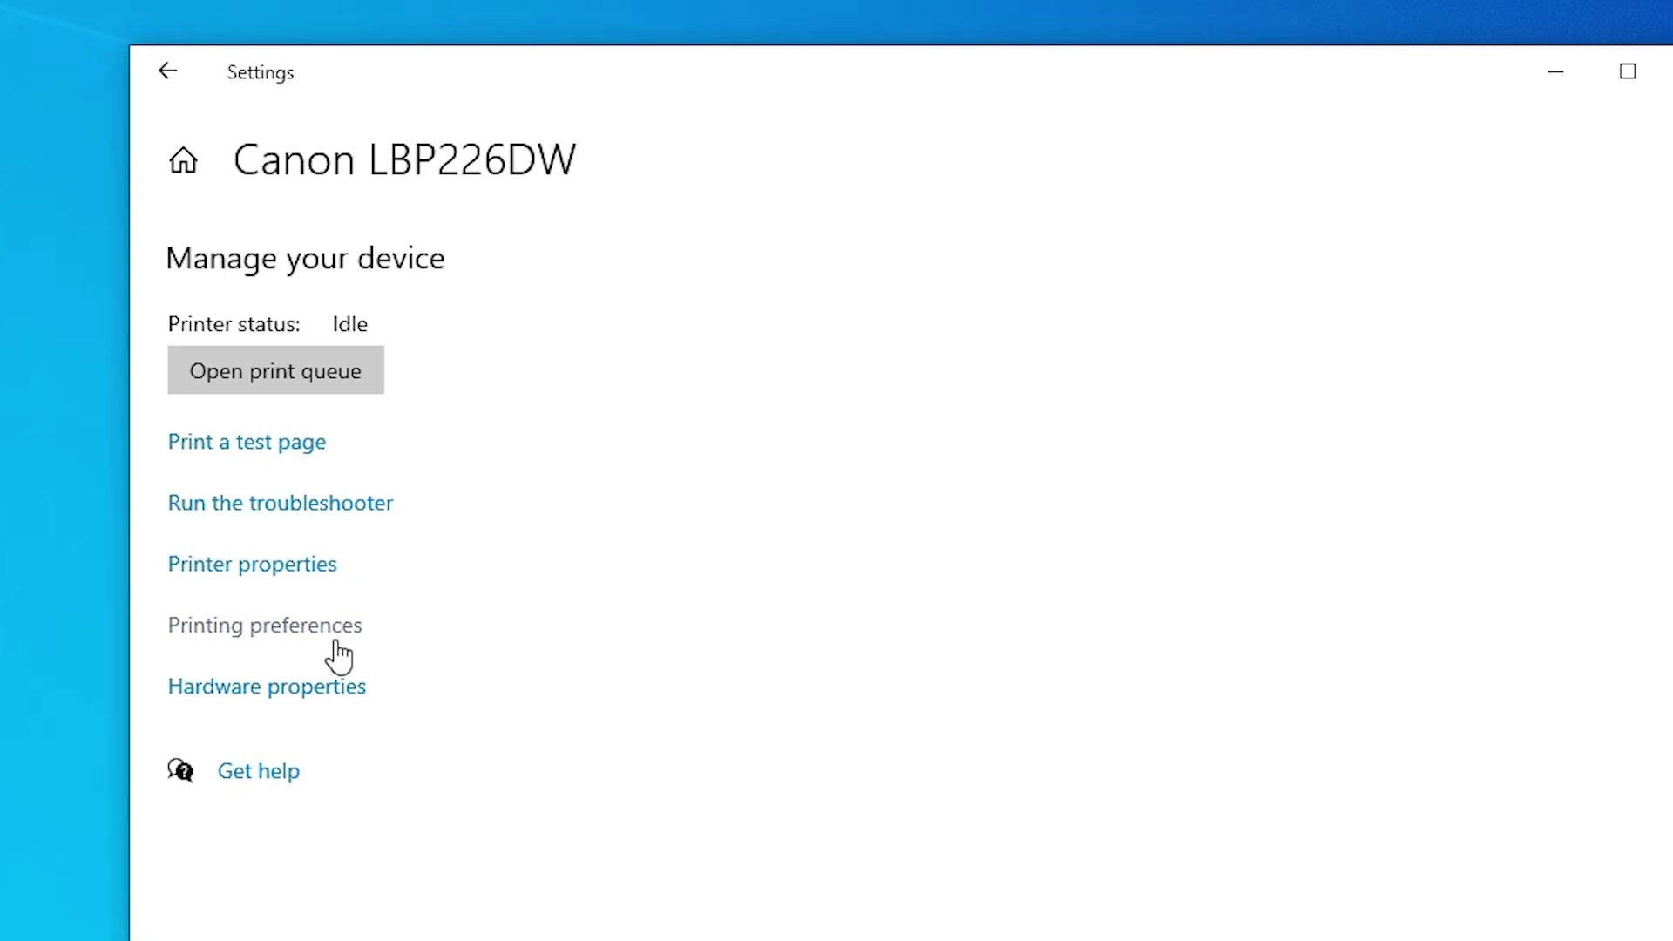
Open Printing preferences and confirm the print mode is 1-sided Printing
left_click(277, 620)
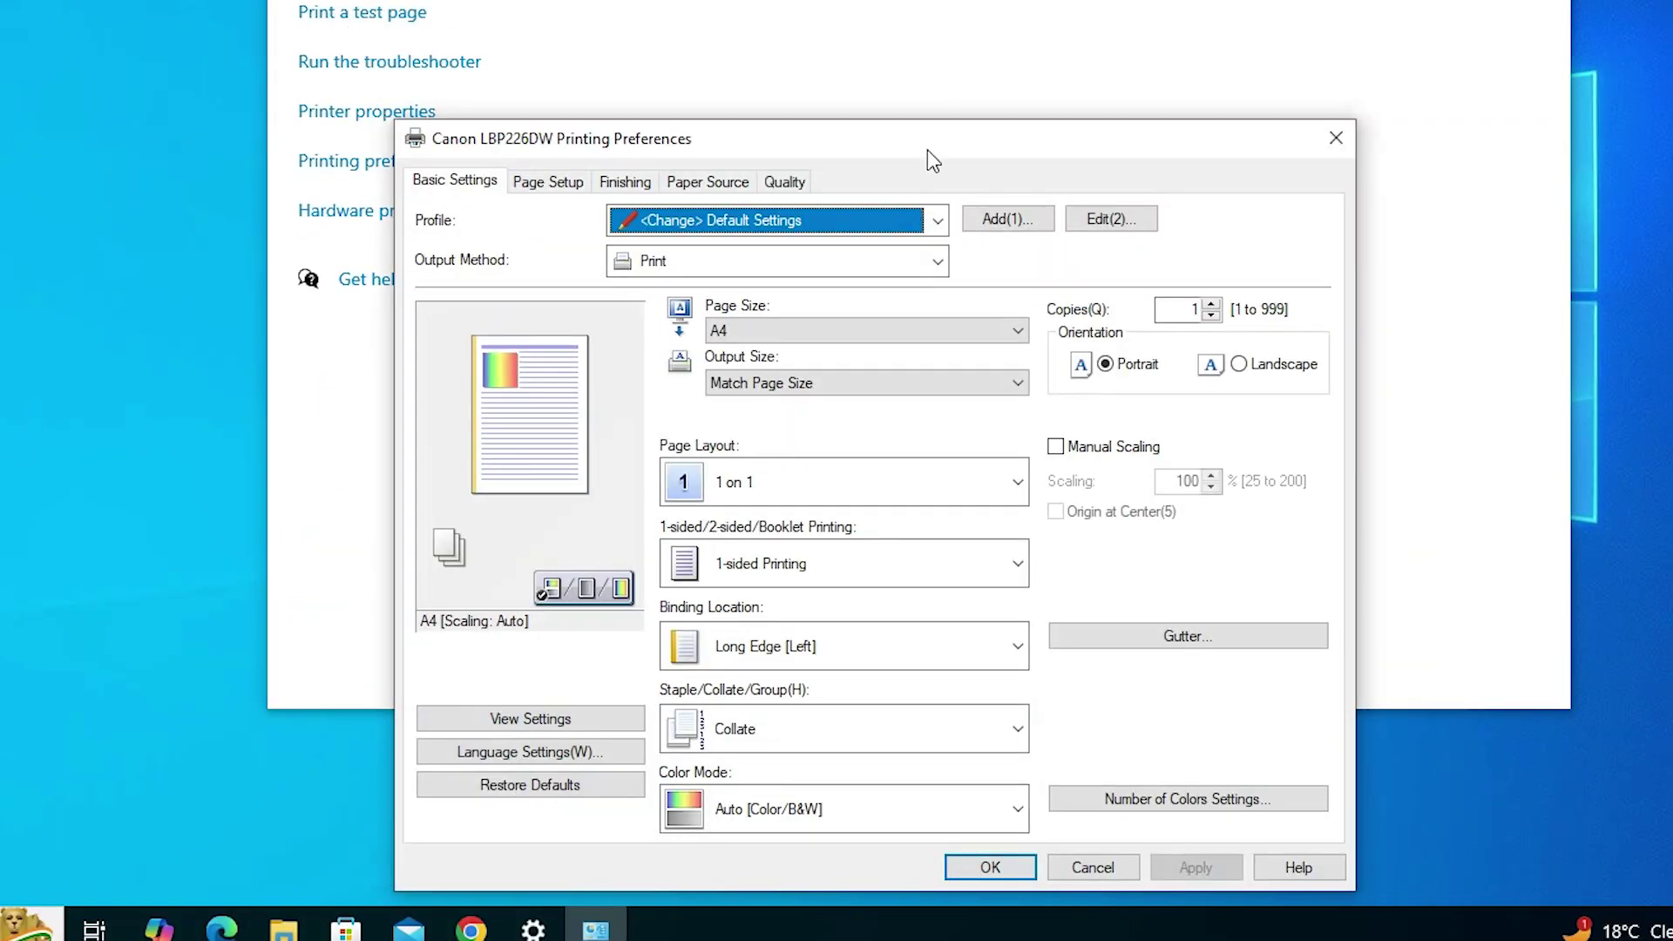
left_click_drag(924, 607, 998, 113)
left_click_drag(993, 0, 969, 0)
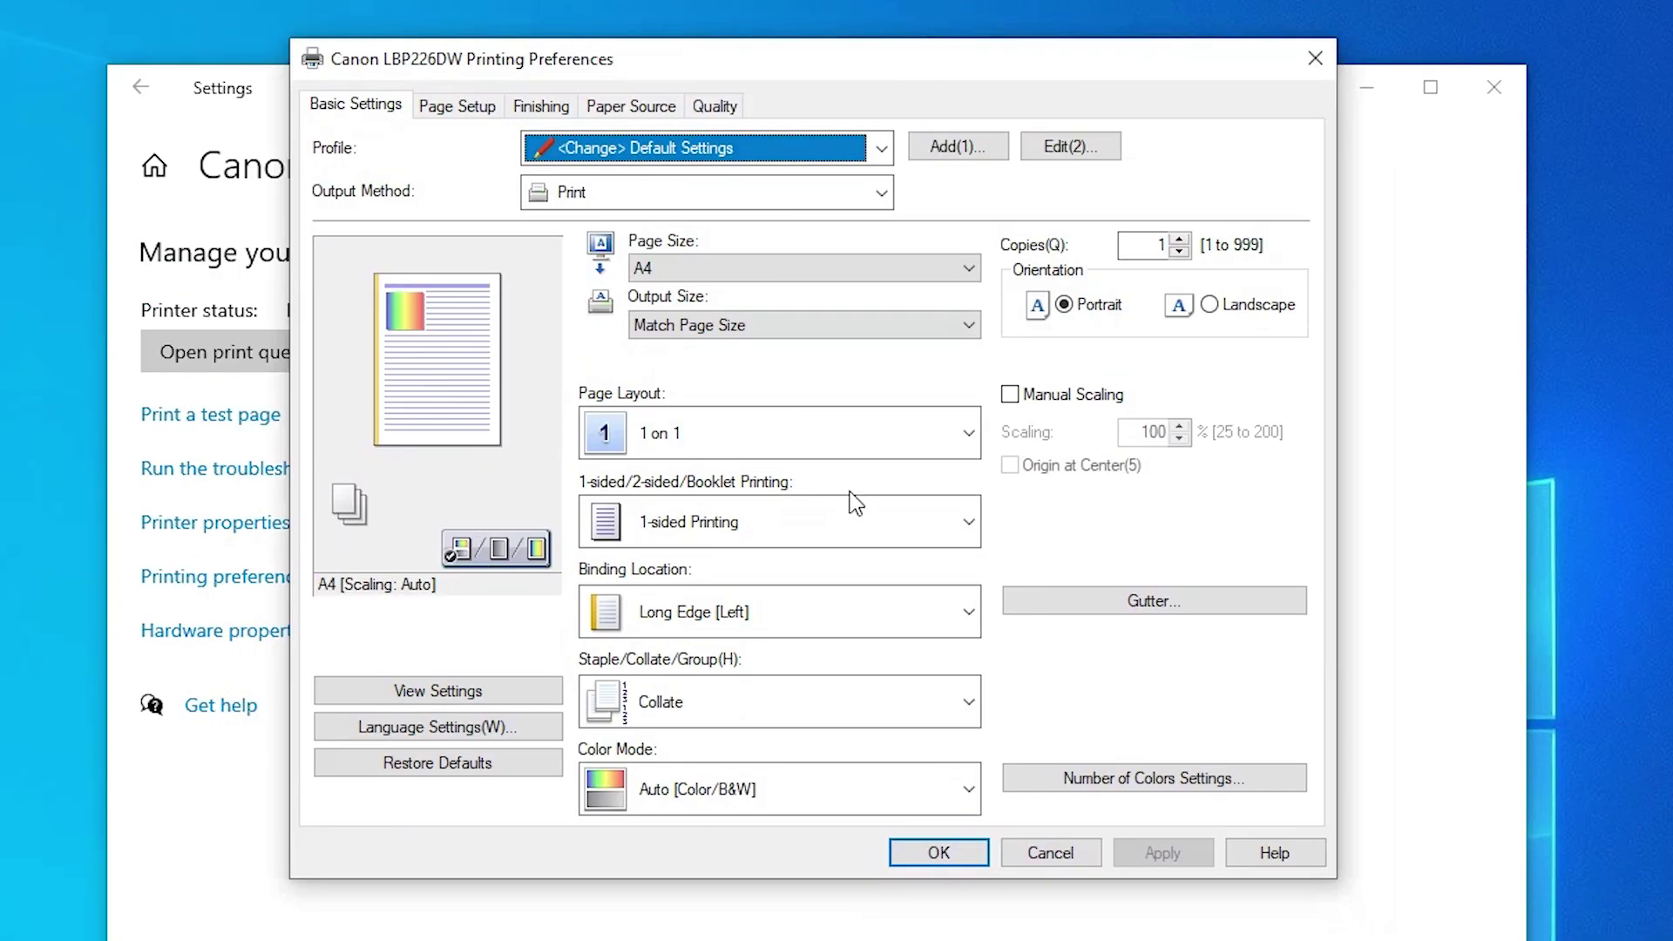
left_click(688, 534)
left_click(688, 536)
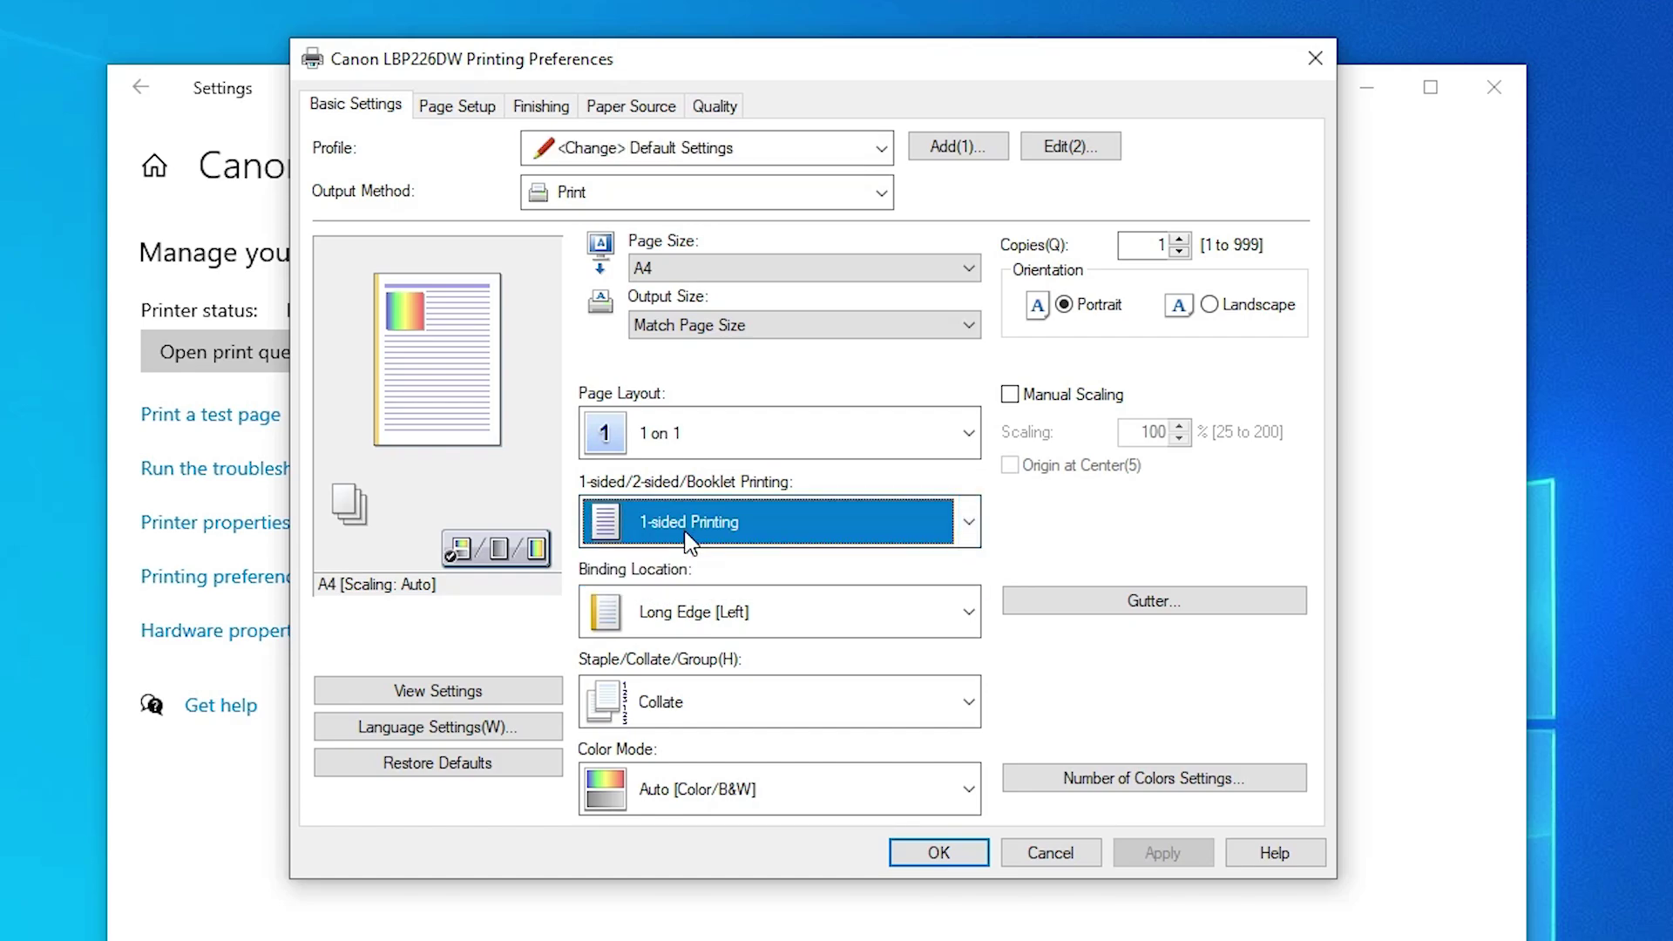